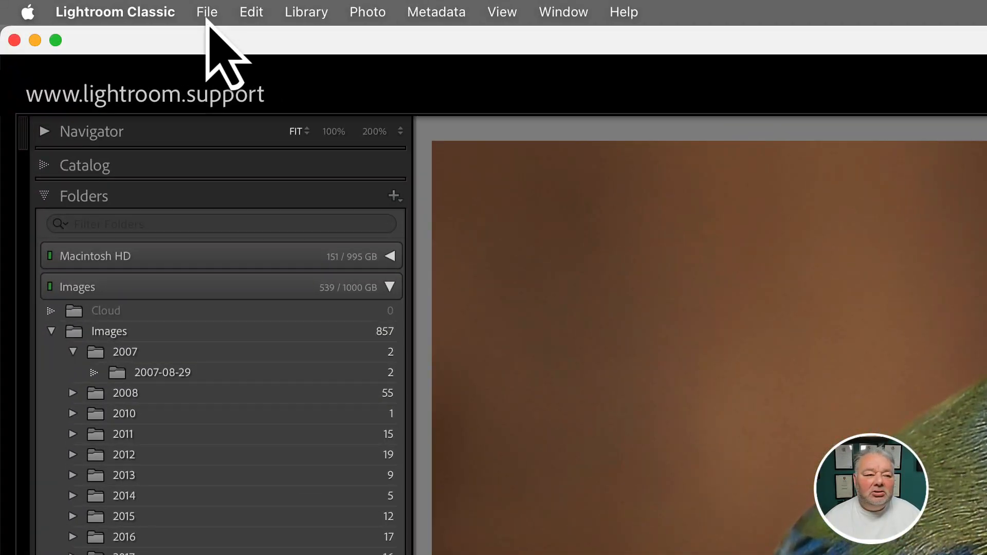
left_click(207, 15)
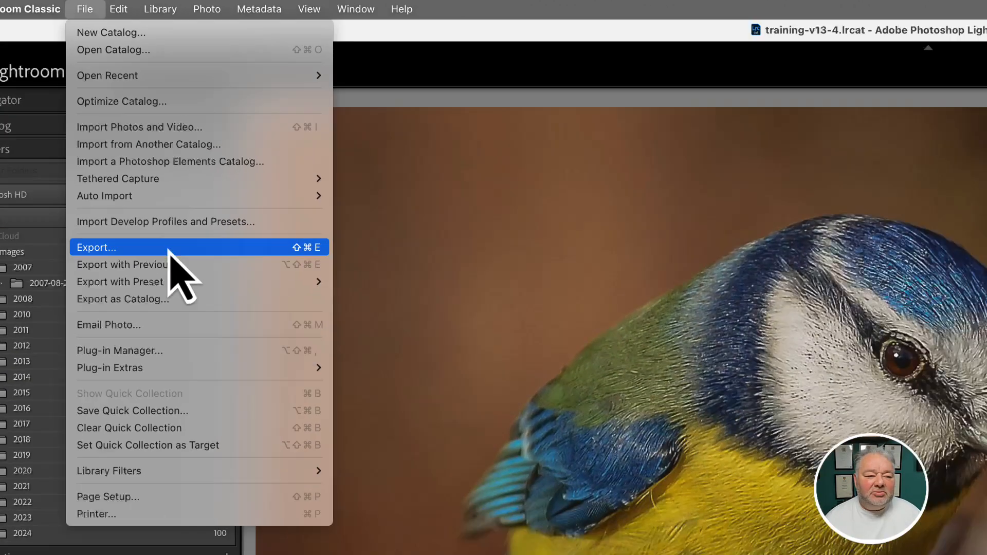
left_click(169, 249)
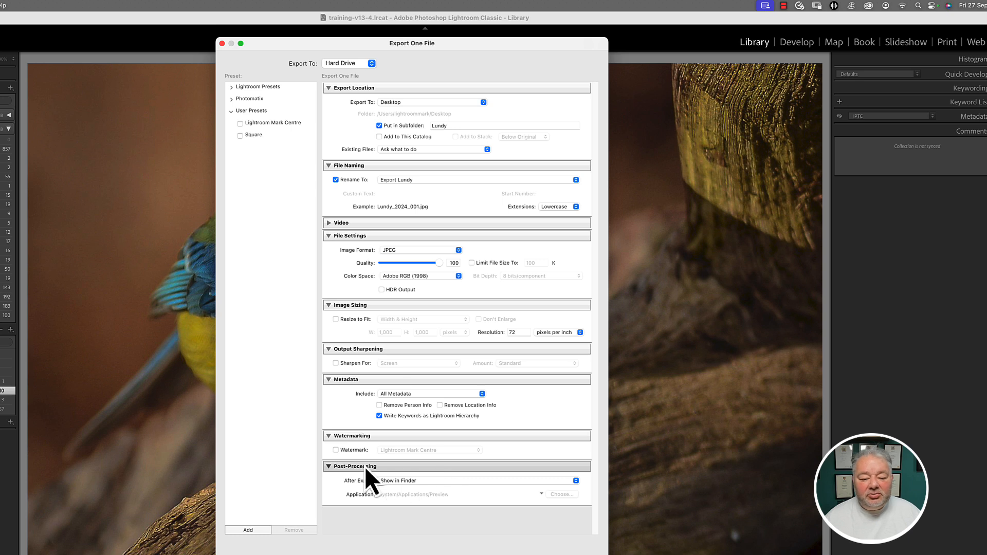
left_click(357, 452)
left_click(405, 452)
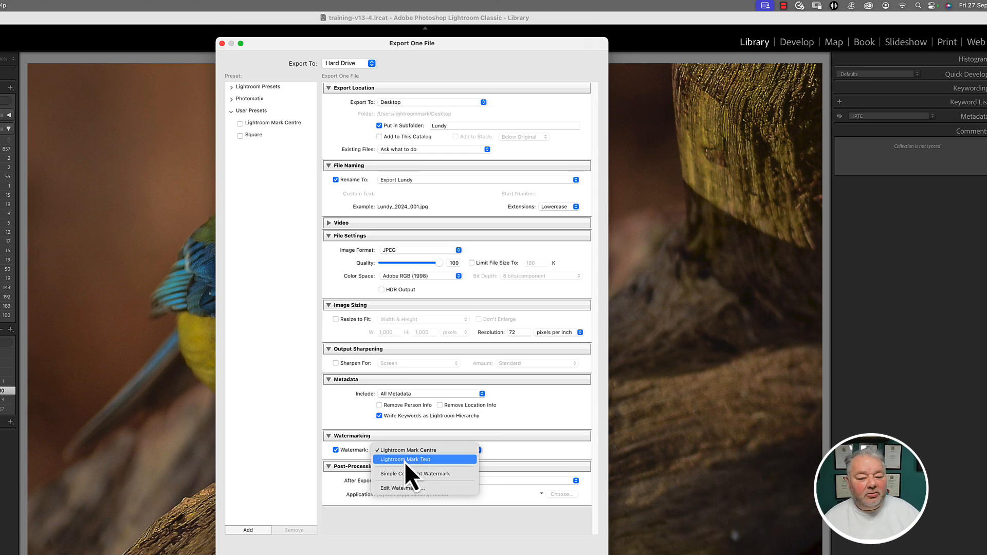
left_click(406, 490)
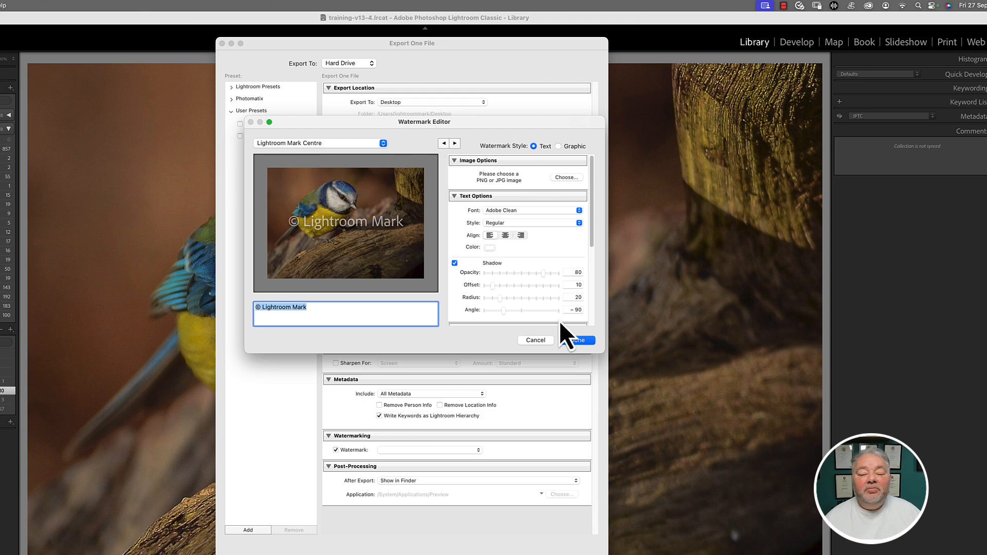
left_click(538, 340)
left_click(574, 488)
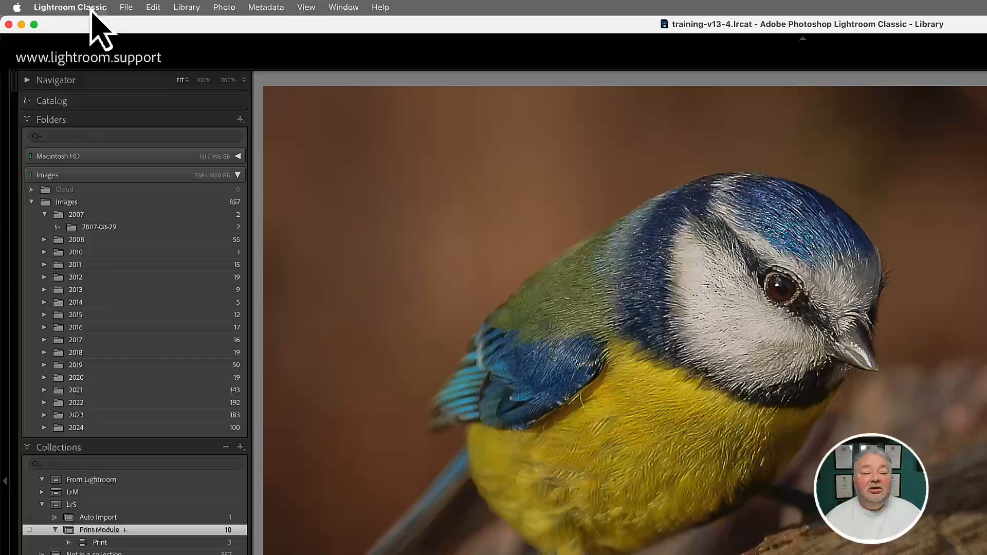
- Open the Watermark Editor and enlarge its window to show the watermark effects
left_click(53, 6)
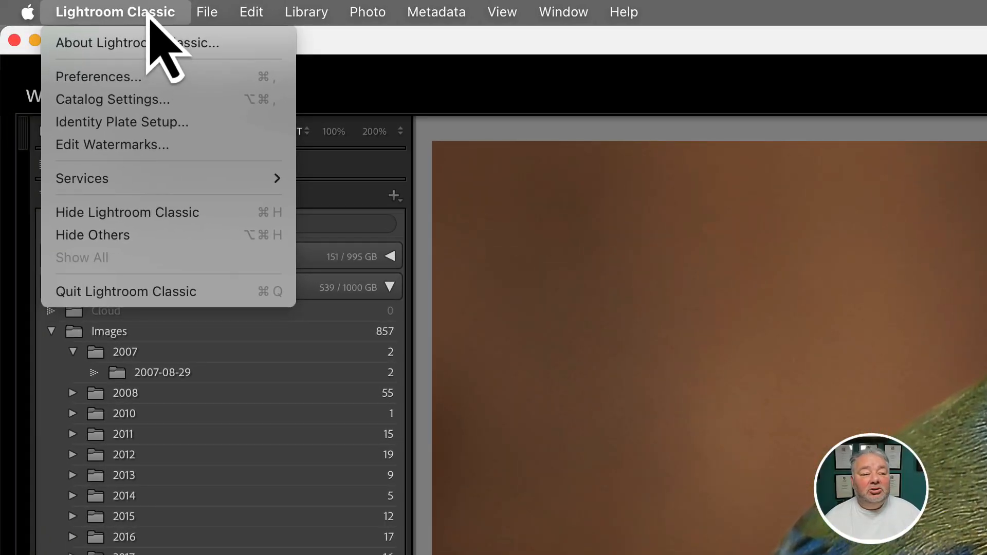
left_click(142, 146)
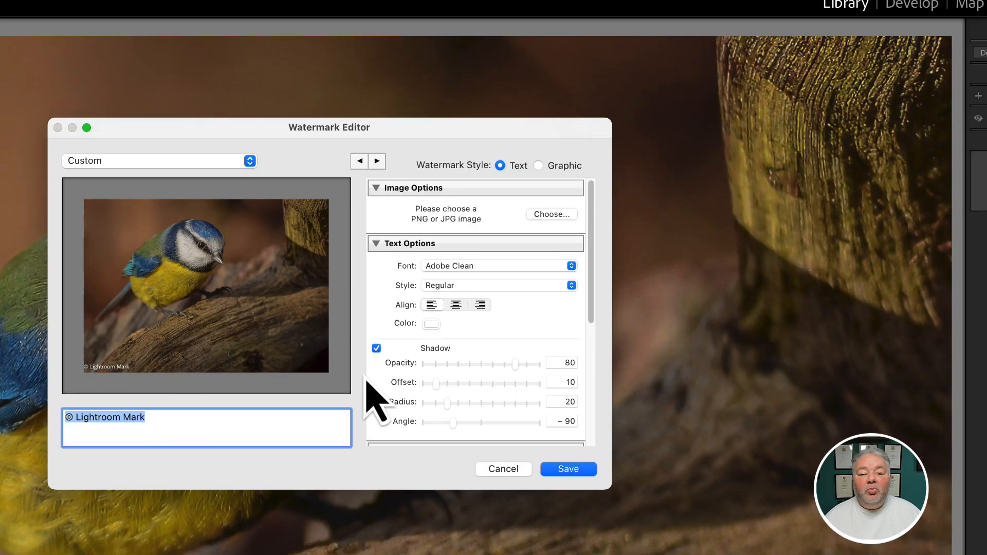
left_click(438, 488)
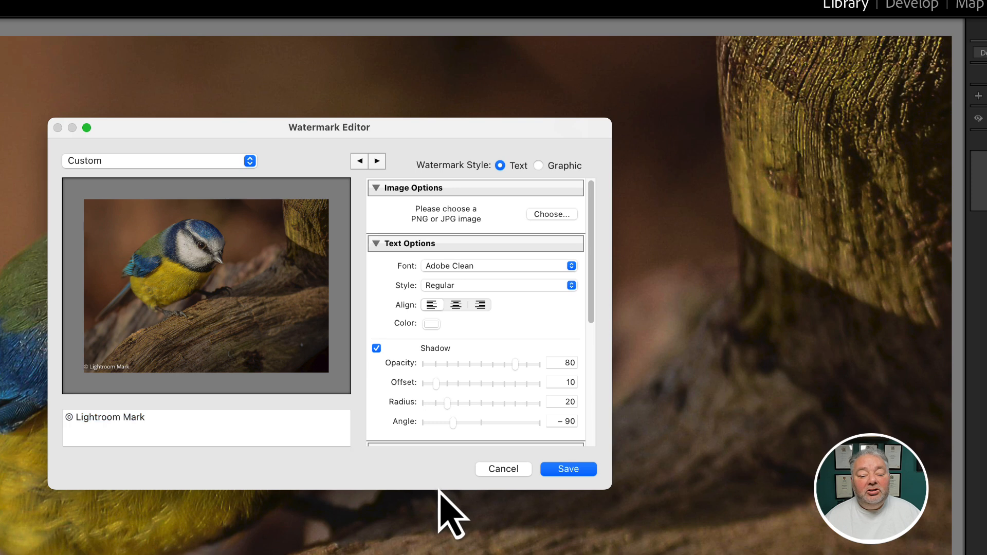
left_click_drag(438, 496, 439, 554)
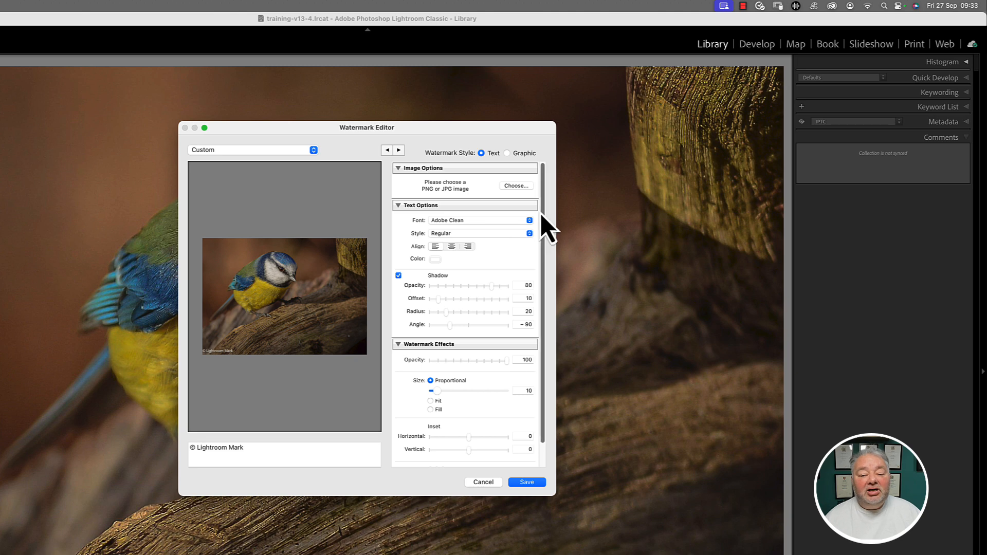
mouse_move(543, 215)
left_mouse_down()
mouse_move(542, 276)
mouse_move(541, 208)
left_mouse_up()
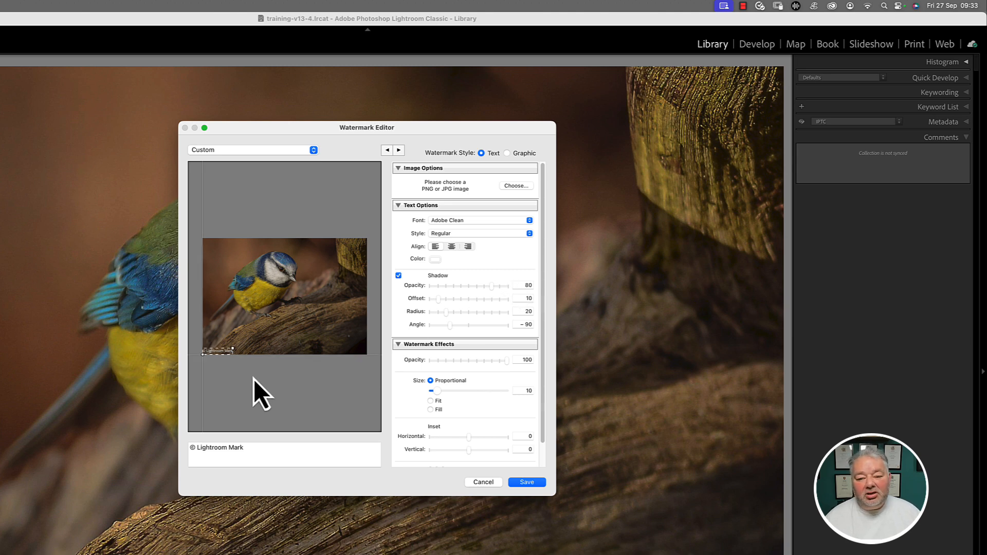
- Turn off the shadow for the © Lightroom Mark text watermark
left_click_drag(273, 452, 190, 462)
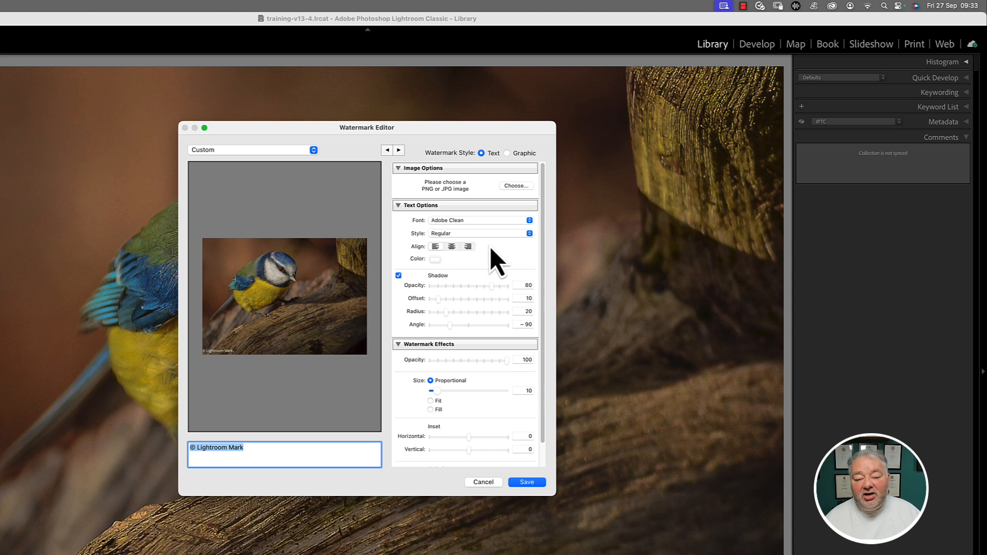
left_click(399, 276)
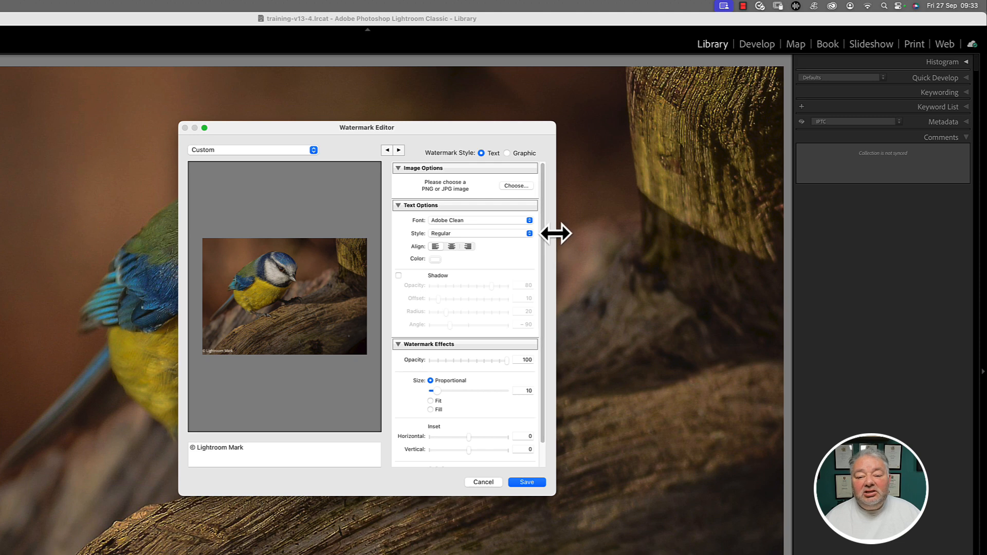
- Set the watermark's proportional size to 28 and its opacity to 49
left_click_drag(543, 234, 548, 258)
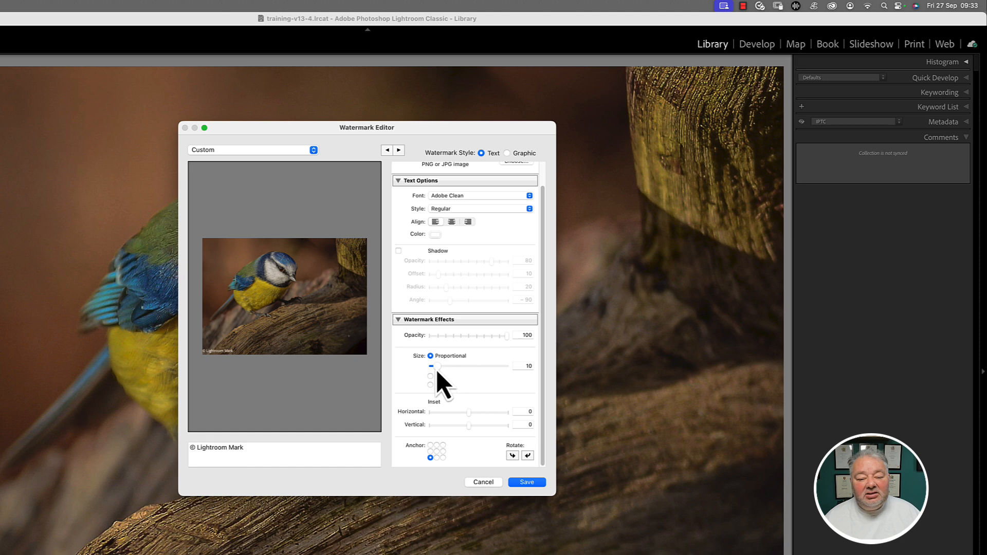
left_click_drag(437, 366, 446, 371)
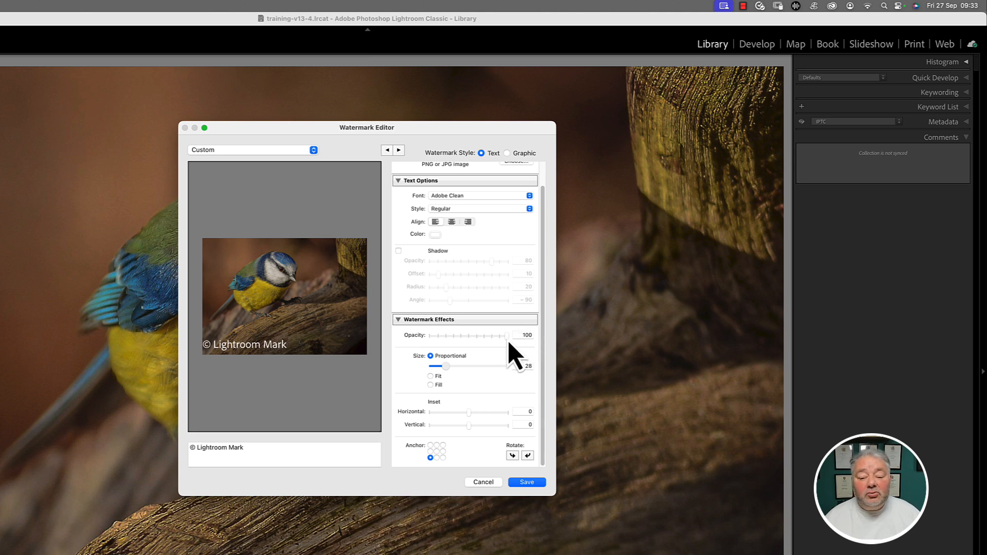
left_click_drag(507, 343, 474, 353)
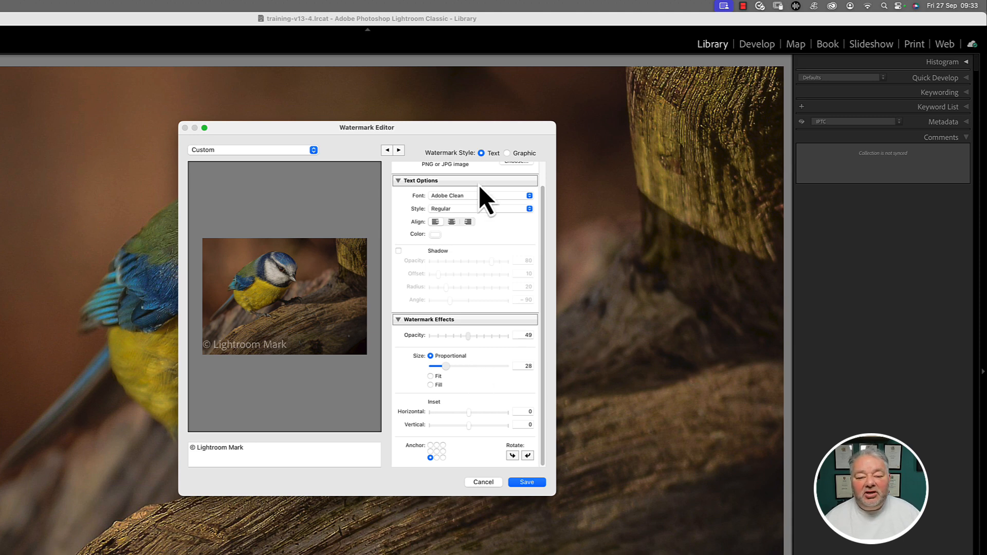
- Try the Fit and Fill sizes on the watermark and return it to Proportional
left_click(435, 378)
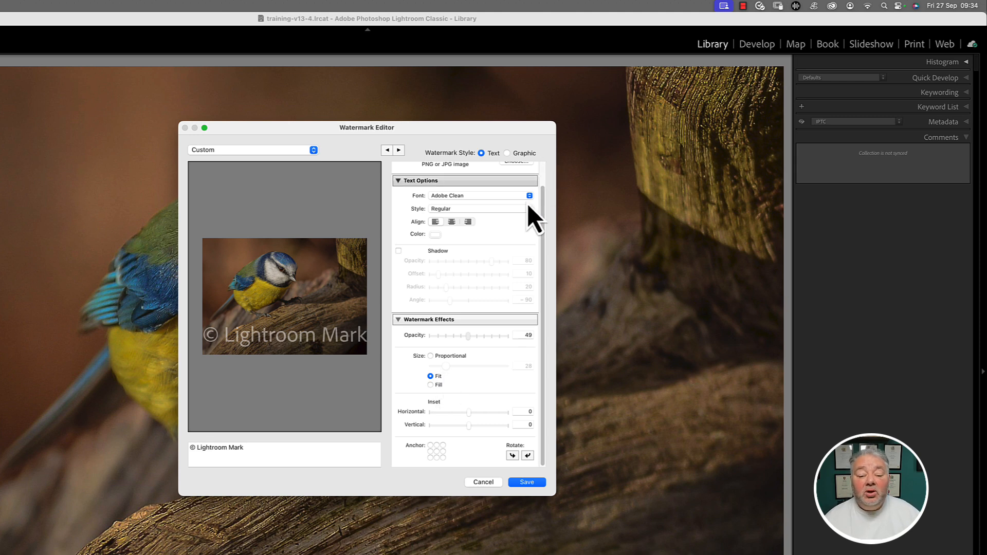
left_click(436, 385)
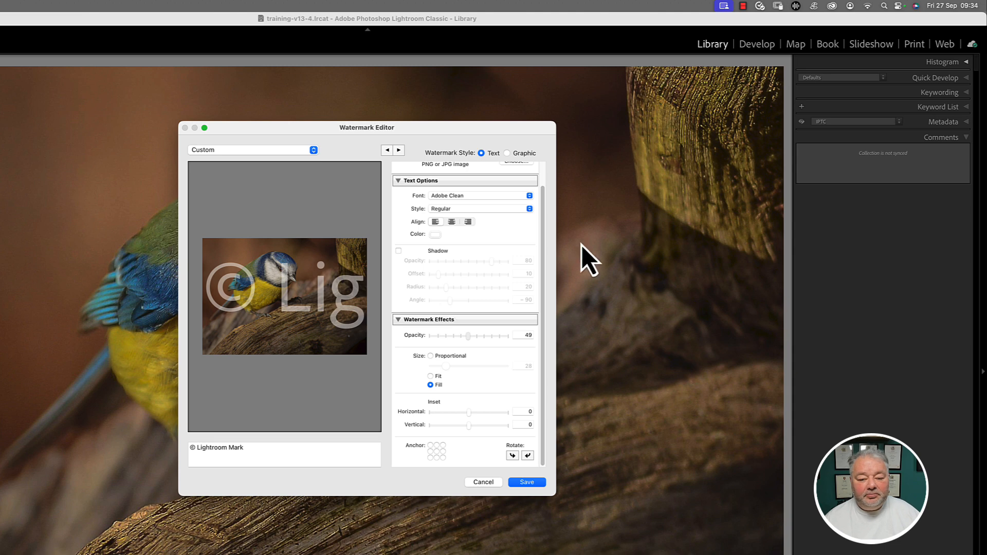
left_click(436, 377)
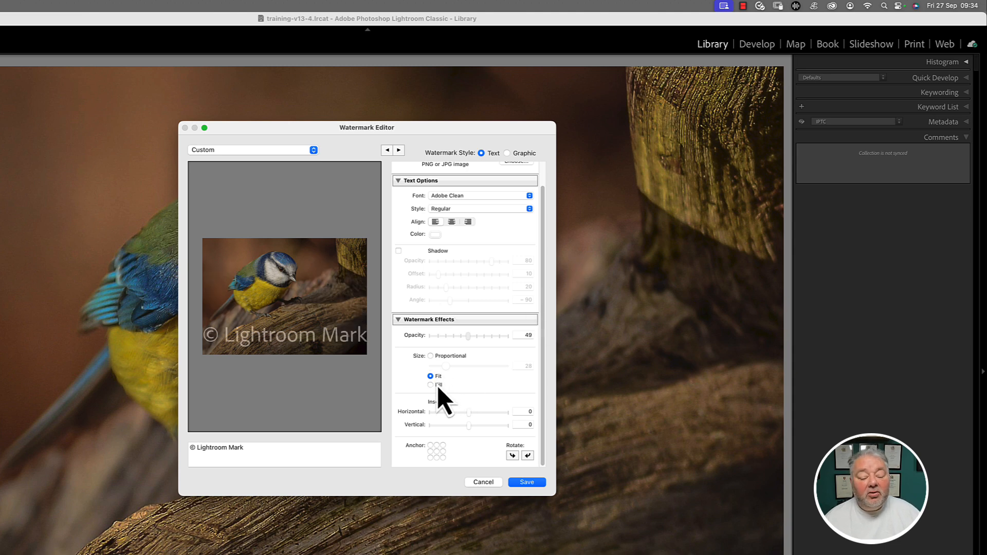
left_click(431, 356)
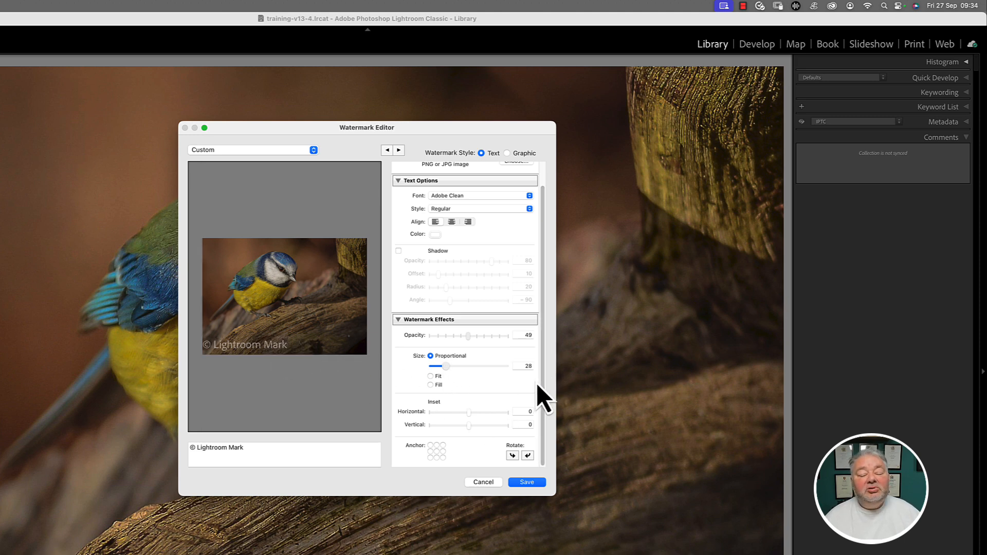
- Try anchoring the watermark at the photo's centre, top-left and top-right corners, and return it to the bottom-left corner
left_click(436, 451)
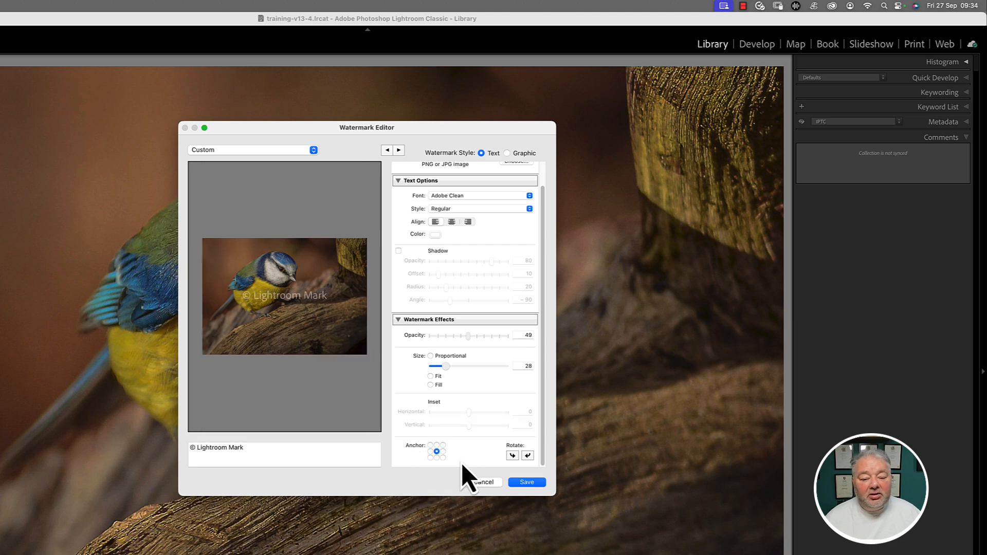
left_click(431, 445)
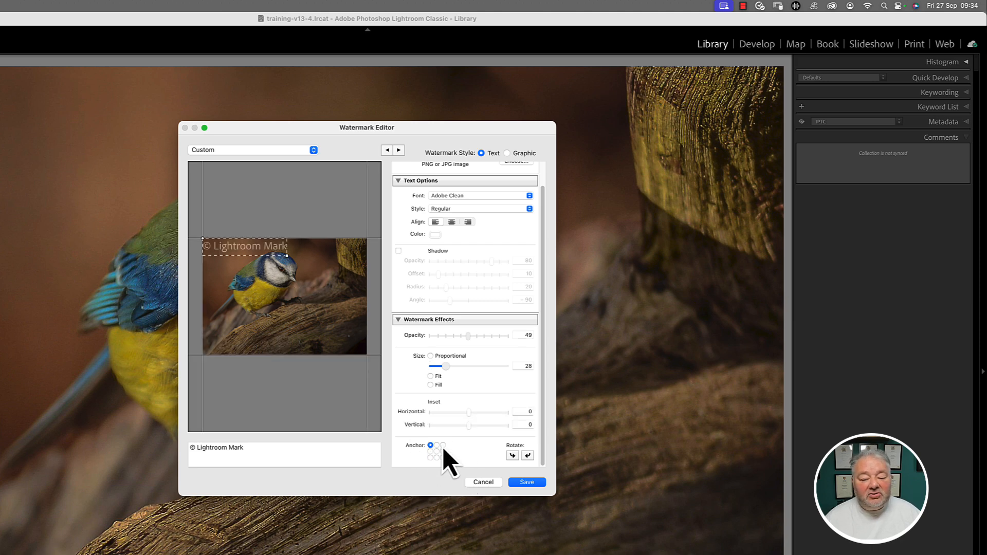
left_click(443, 445)
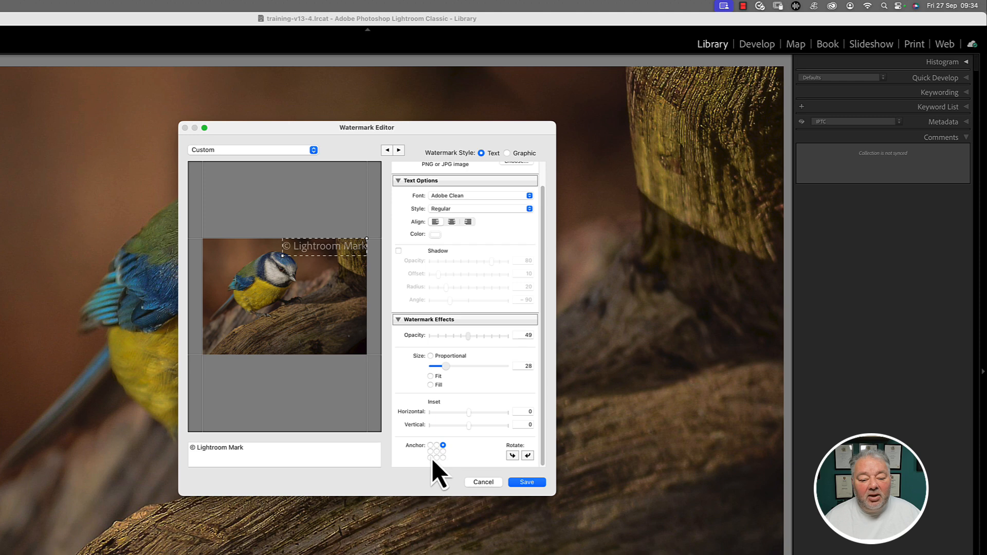
left_click(431, 458)
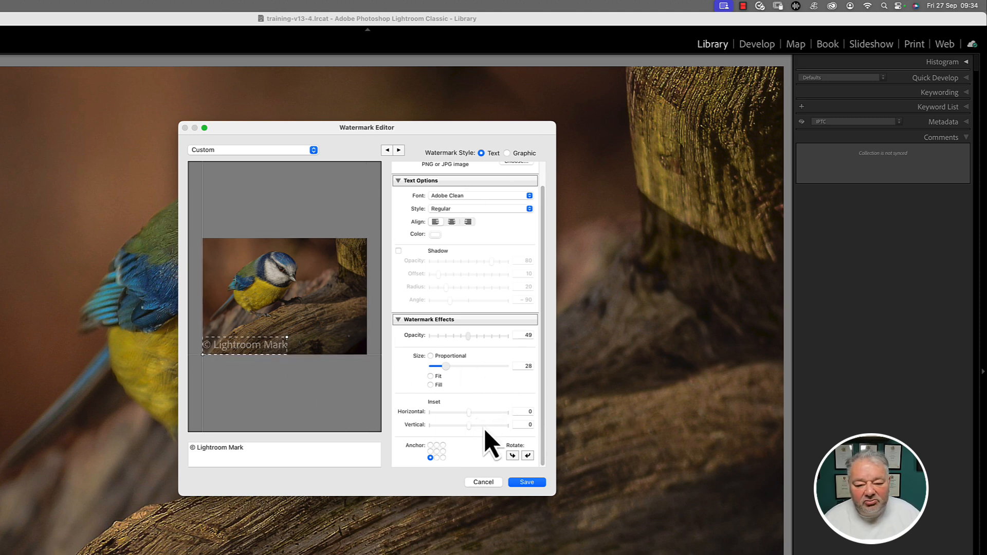
- Inset the watermark from the photo's edges by 5 horizontally and 2 vertically
left_click_drag(471, 426, 486, 418)
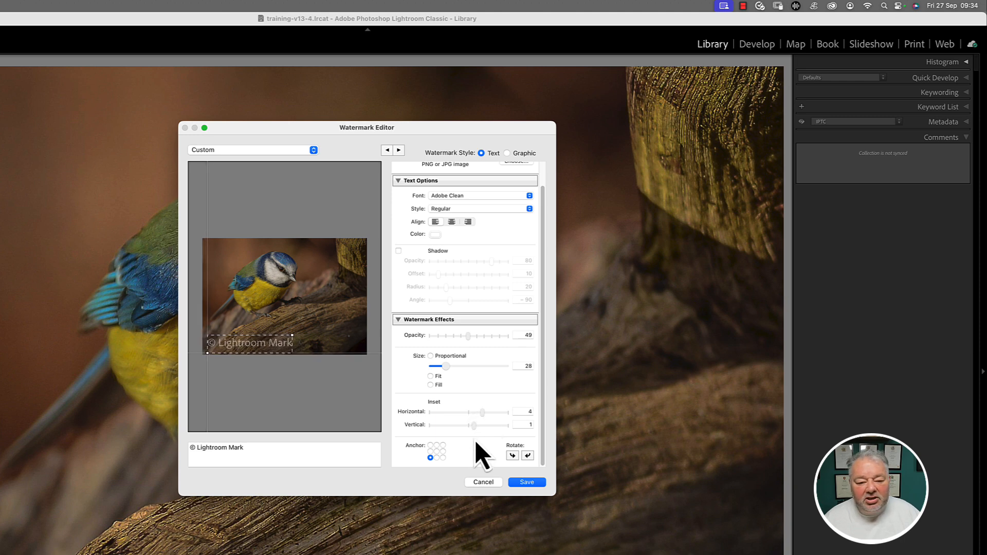
left_click(520, 411)
type("5")
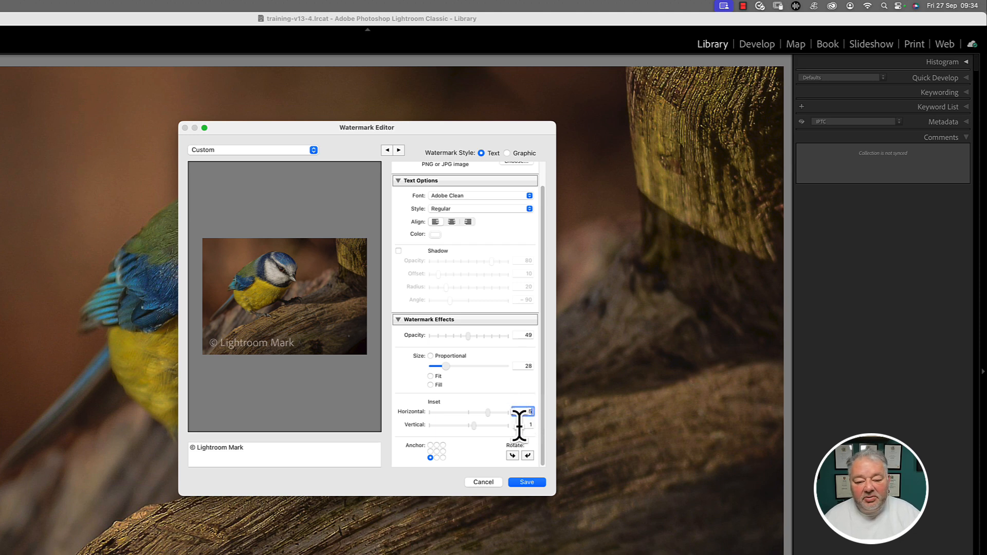
left_click_drag(521, 425, 540, 425)
type("2")
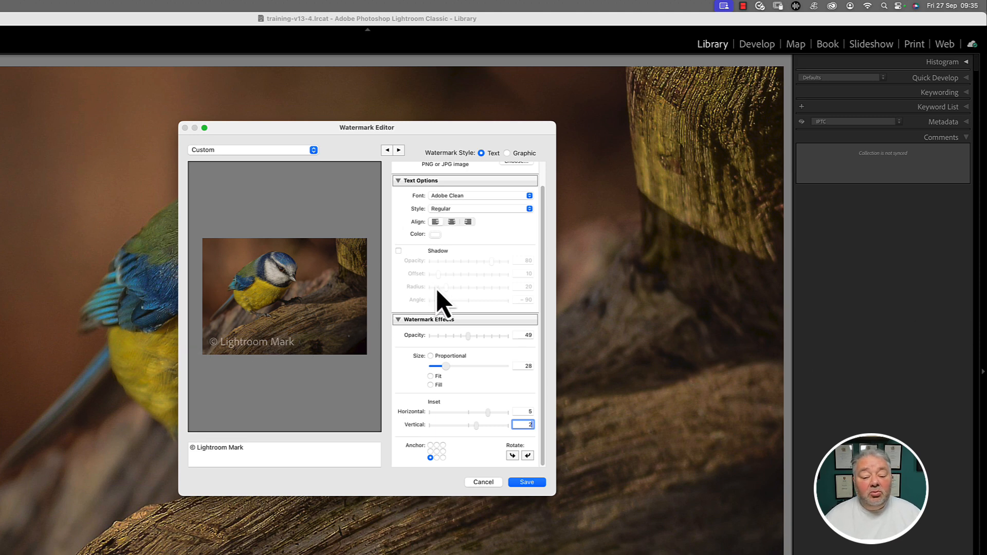
- Rotate the watermark text to read vertically upwards and adjust its inset to 2 horizontal and 4 vertical
left_click(513, 456)
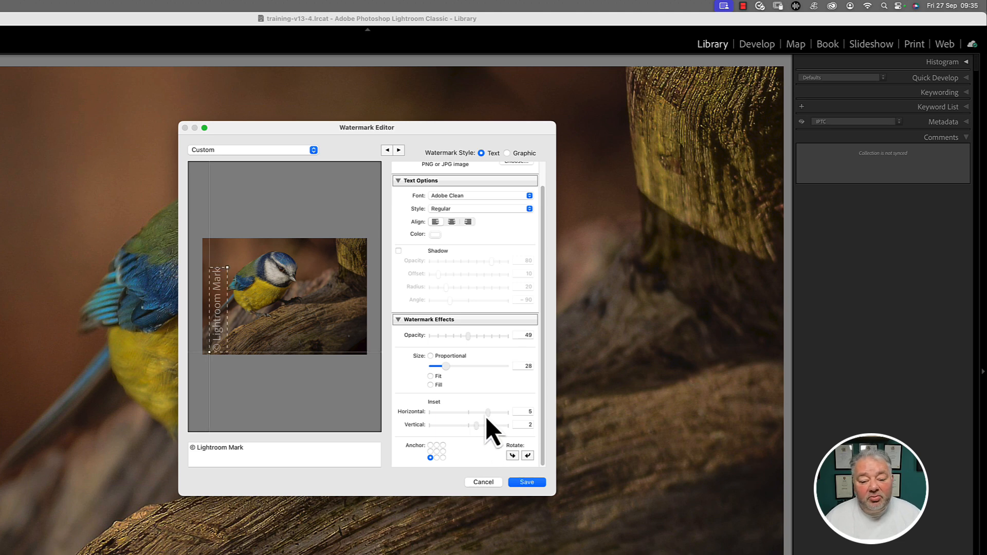
mouse_move(486, 414)
left_mouse_down()
mouse_move(477, 414)
mouse_move(484, 426)
left_mouse_up()
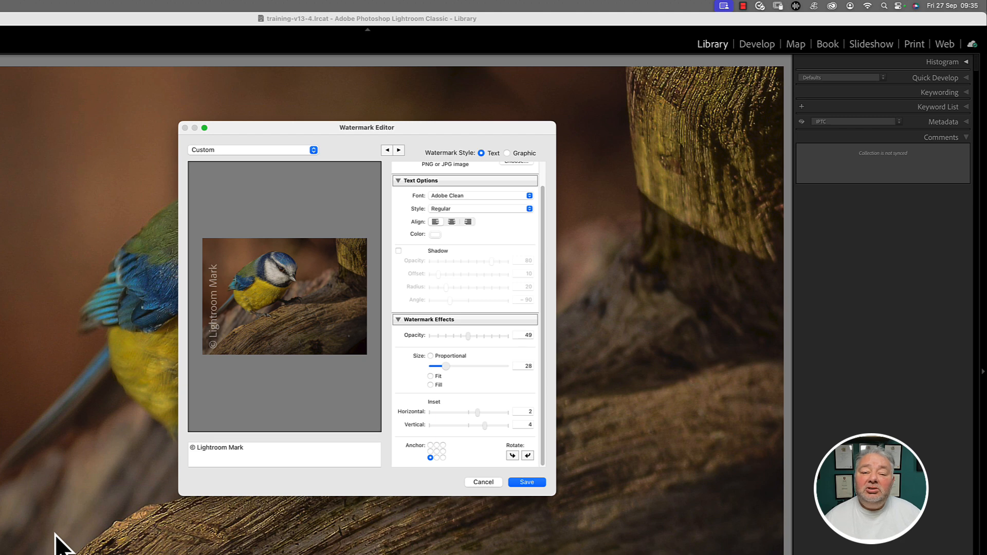
- Save the current watermark settings as a new preset named "Lightroom Mark V Text BLC"
left_click(276, 150)
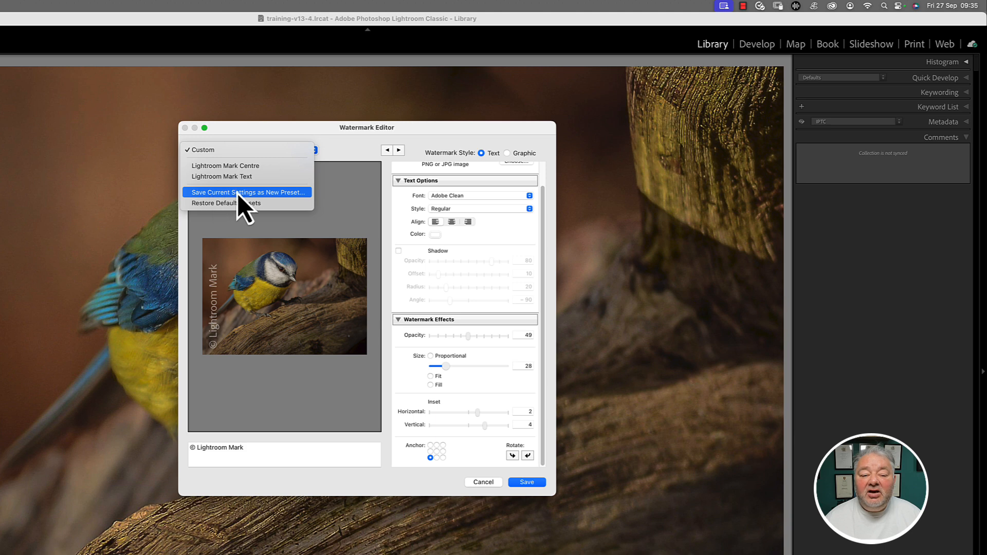
left_click(258, 196)
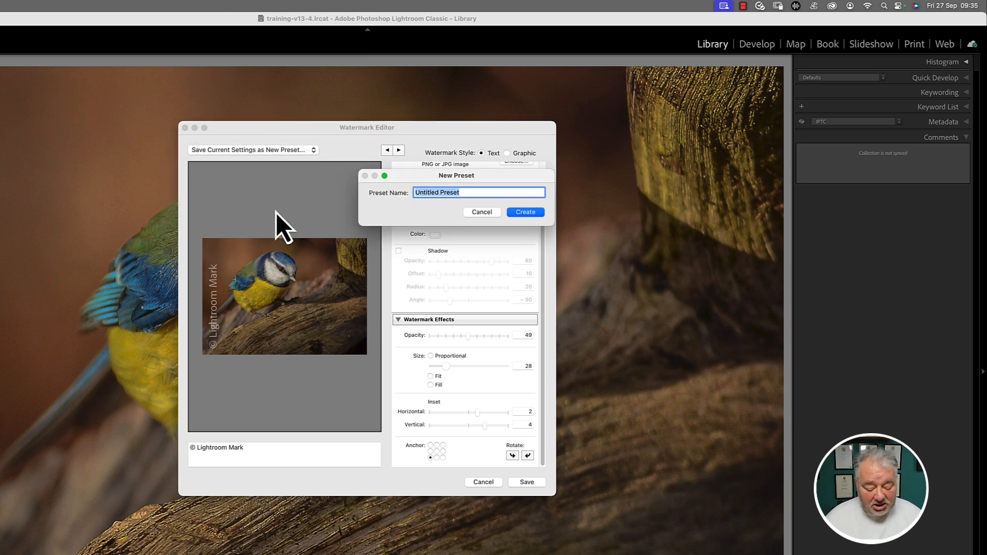
type("Lightroom Mark V Text Bottom LC")
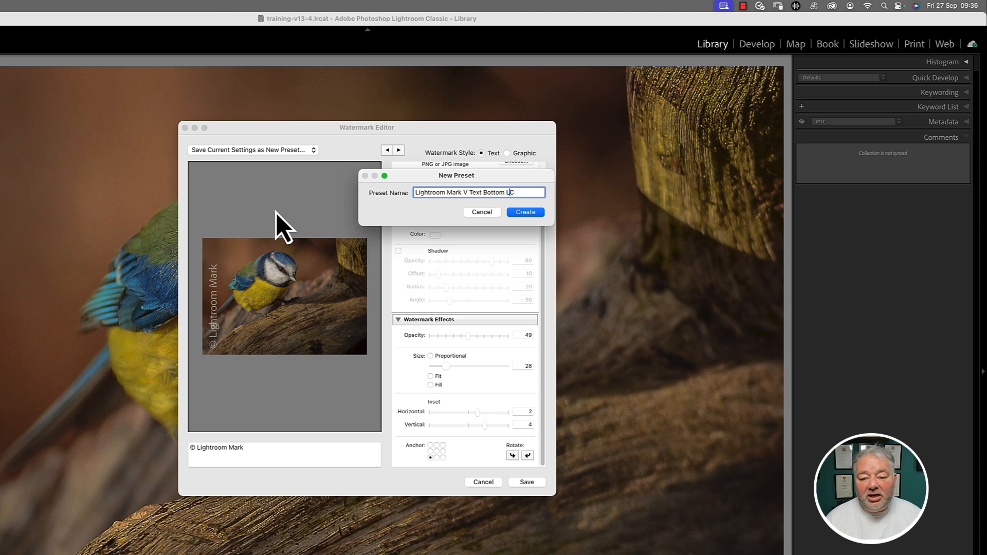
key("BackSpace")
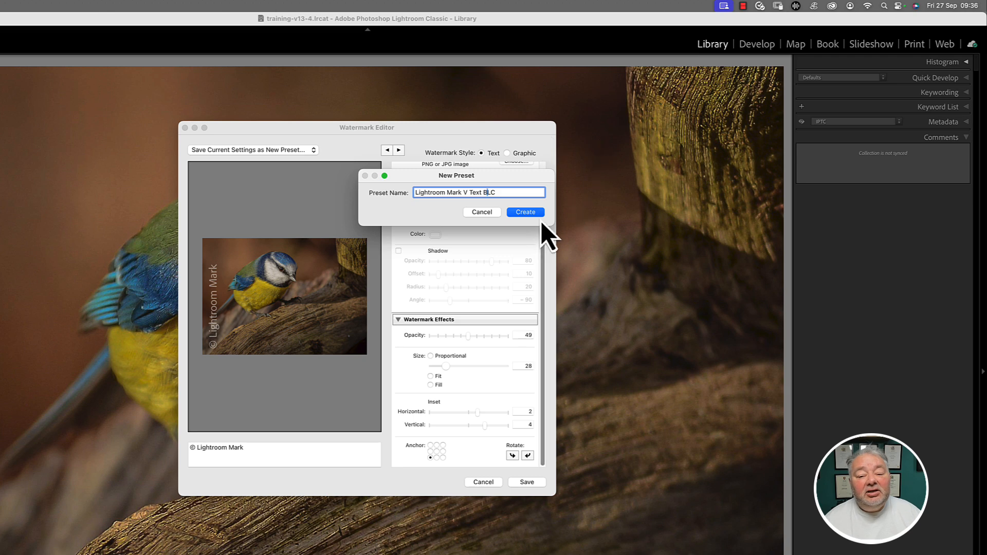
left_click(526, 213)
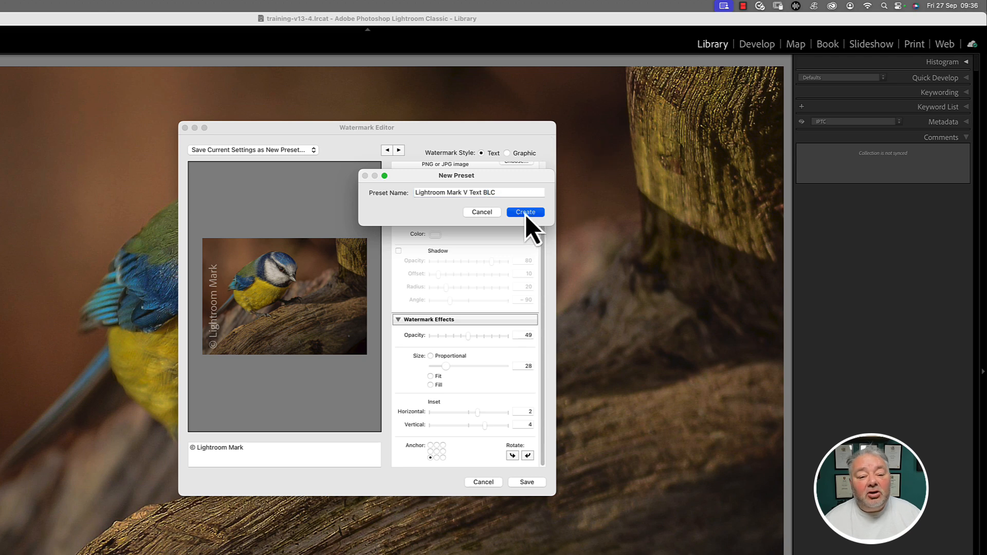
left_click(276, 150)
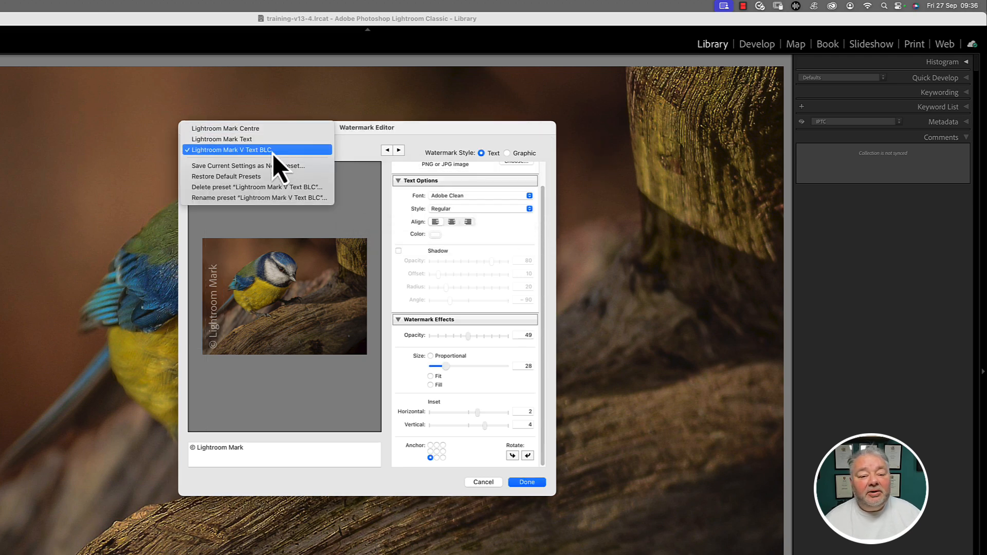
left_click(356, 134)
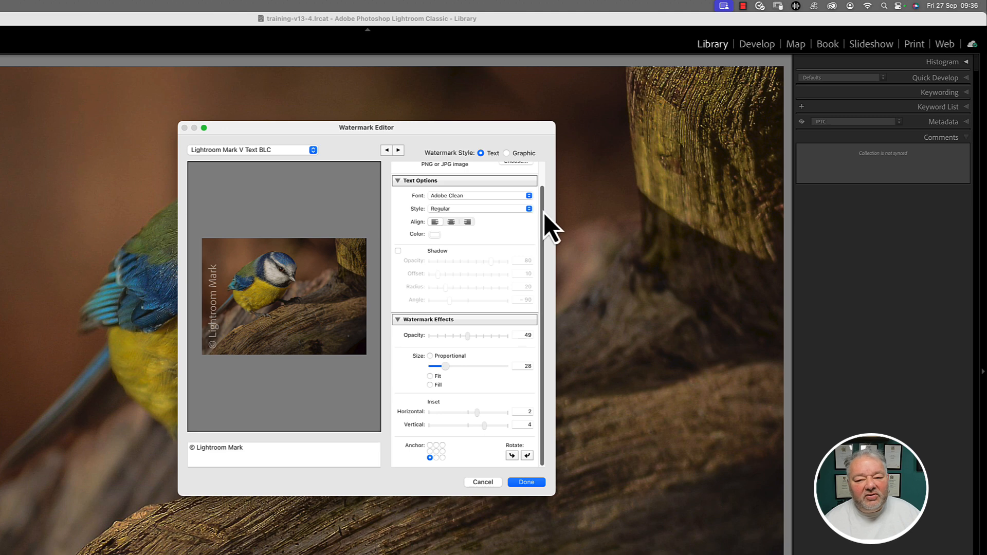
- Load sign.png from the Lightroom Support > Training > Temp folder as a graphic watermark
scroll(544, 213, "up", 2)
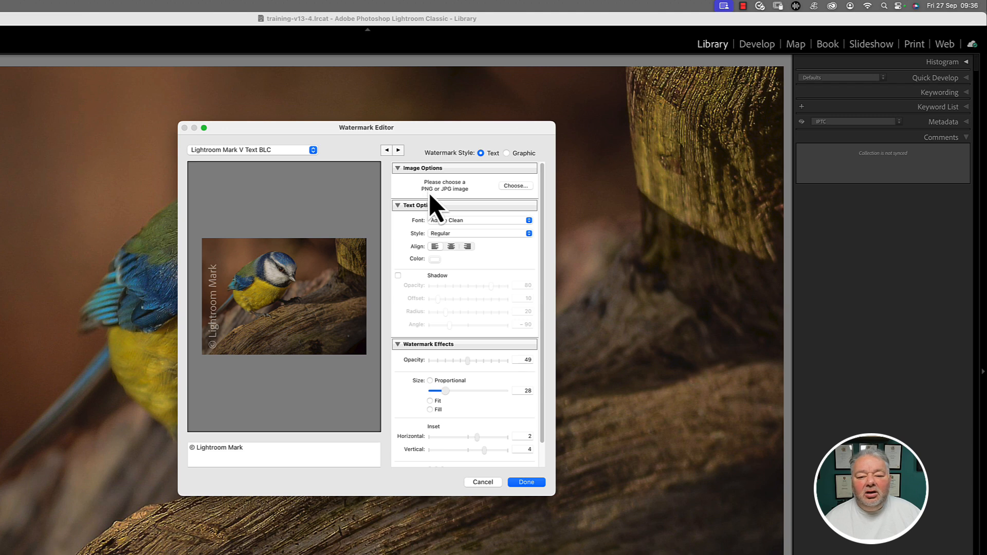
left_click(516, 187)
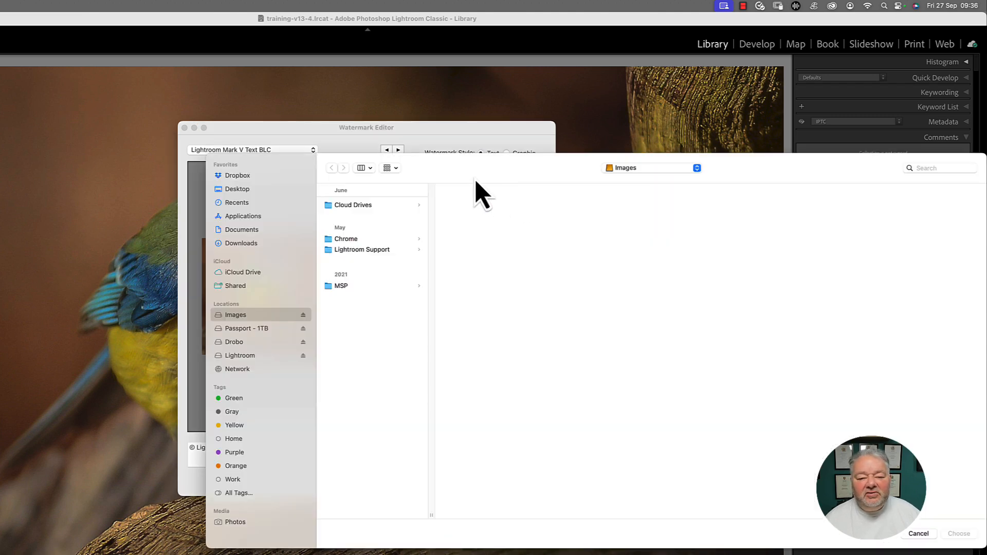
left_click(358, 251)
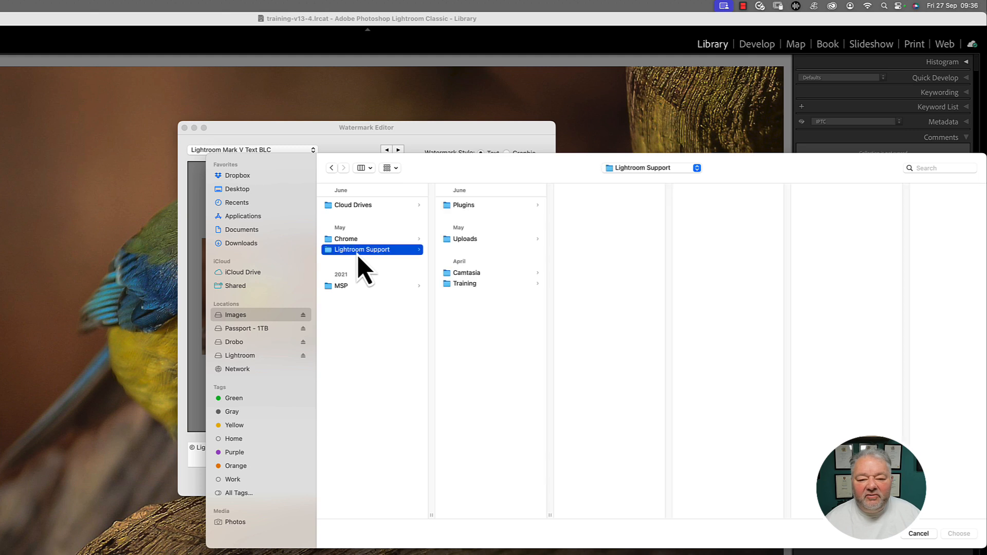
left_click(485, 285)
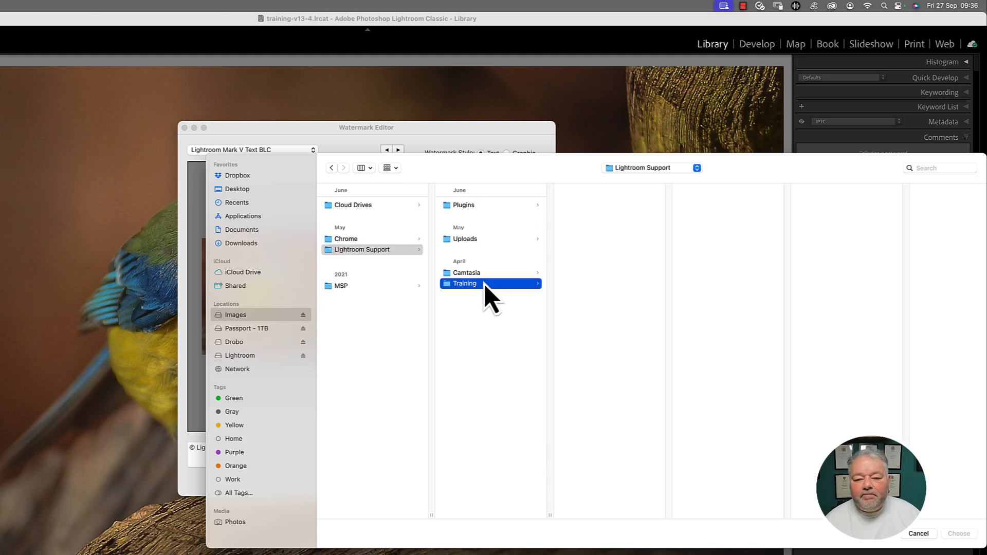
left_click(577, 205)
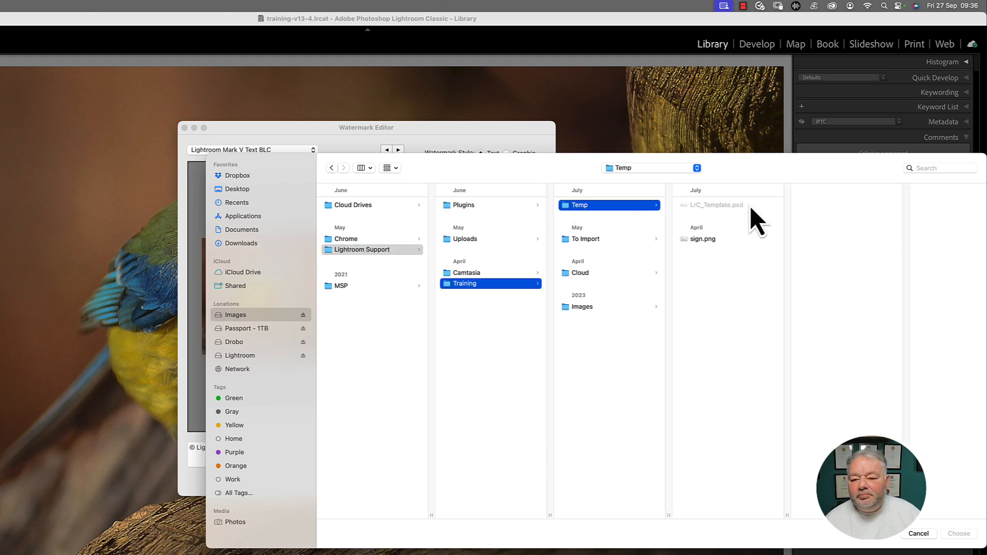
left_click(709, 240)
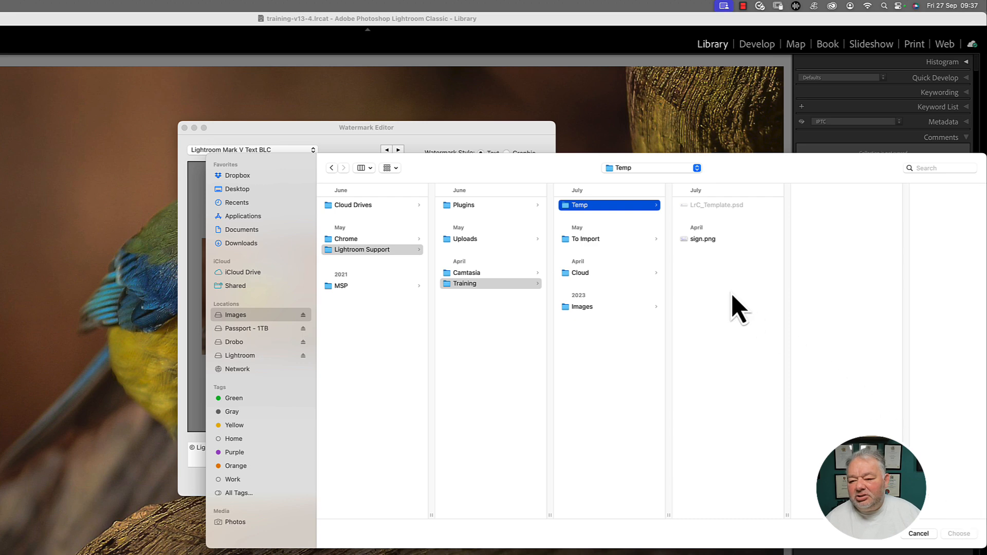
left_click(704, 240)
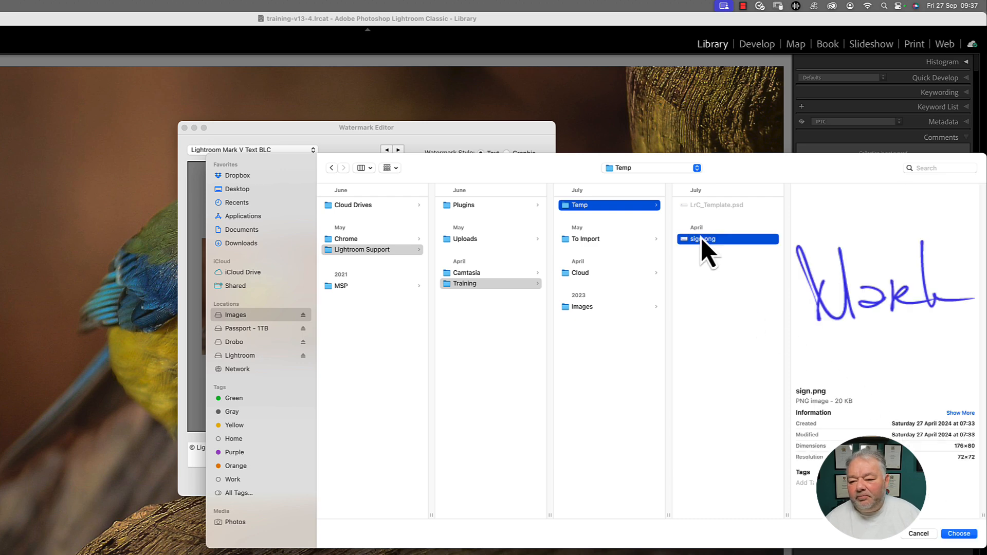
left_click(959, 534)
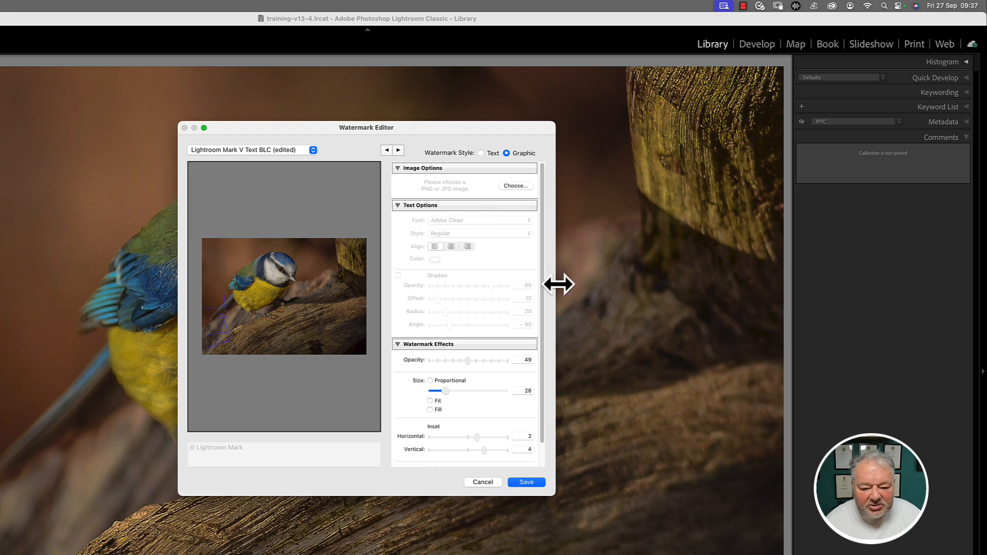
- Raise the signature watermark's opacity to 100 and rotate it to read horizontally
left_click_drag(468, 361, 526, 359)
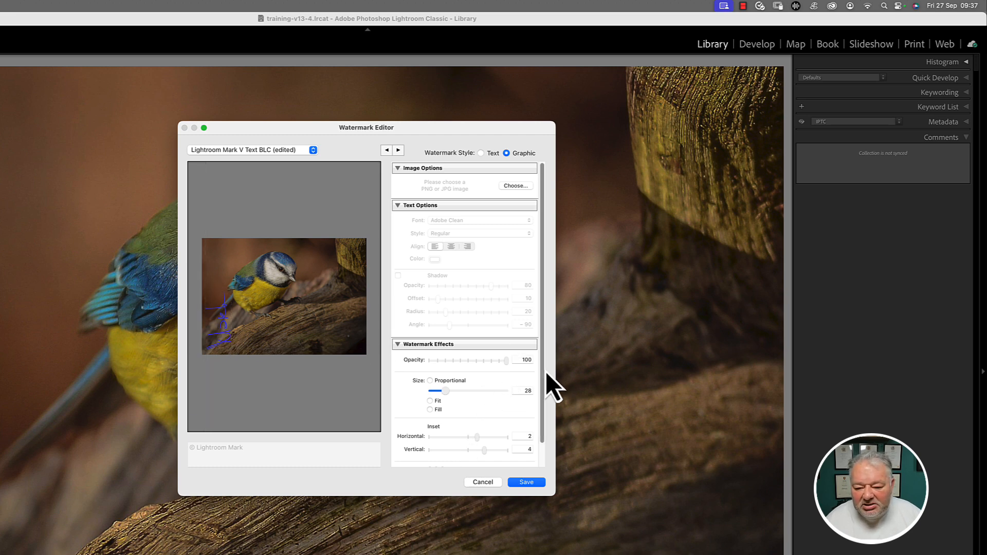
scroll(542, 379, "down", 2)
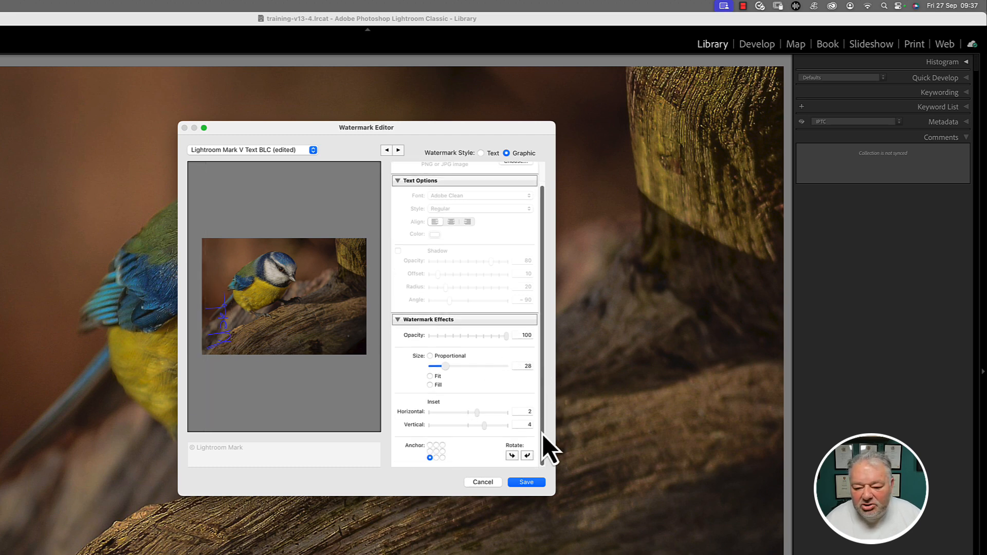
left_click(527, 456)
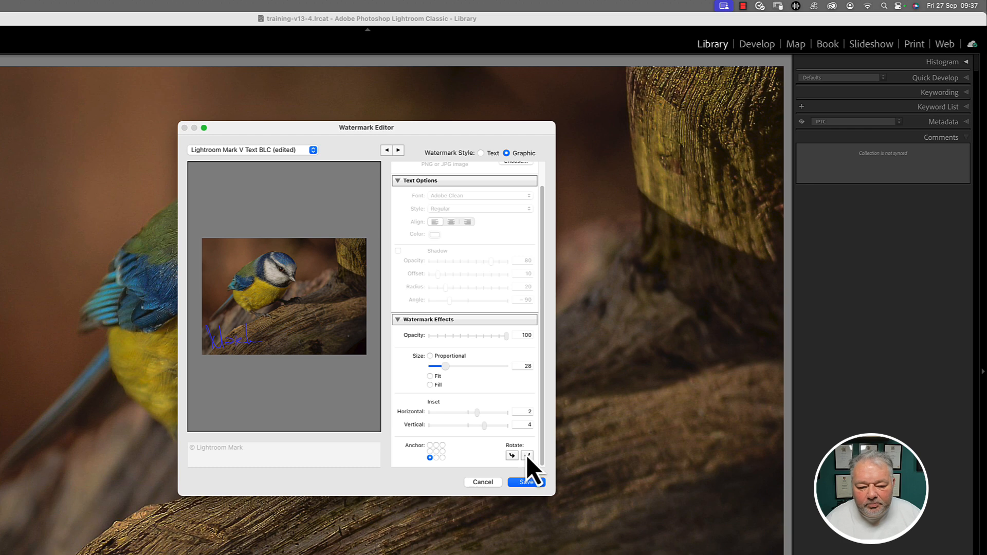
- Try the signature at the photo's centre with size 66 and opacity 52, and discard the watermark edits
left_click(436, 452)
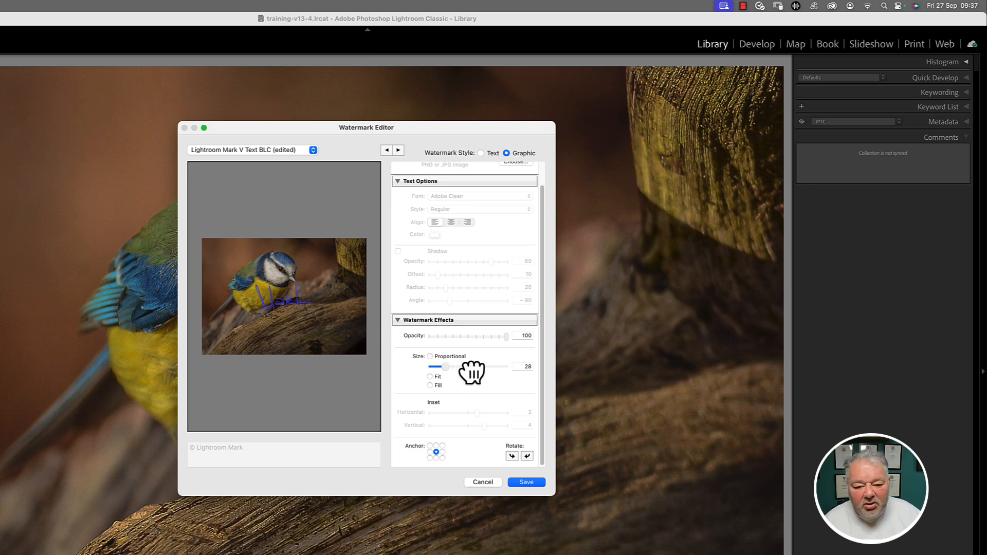
left_click_drag(447, 366, 465, 369)
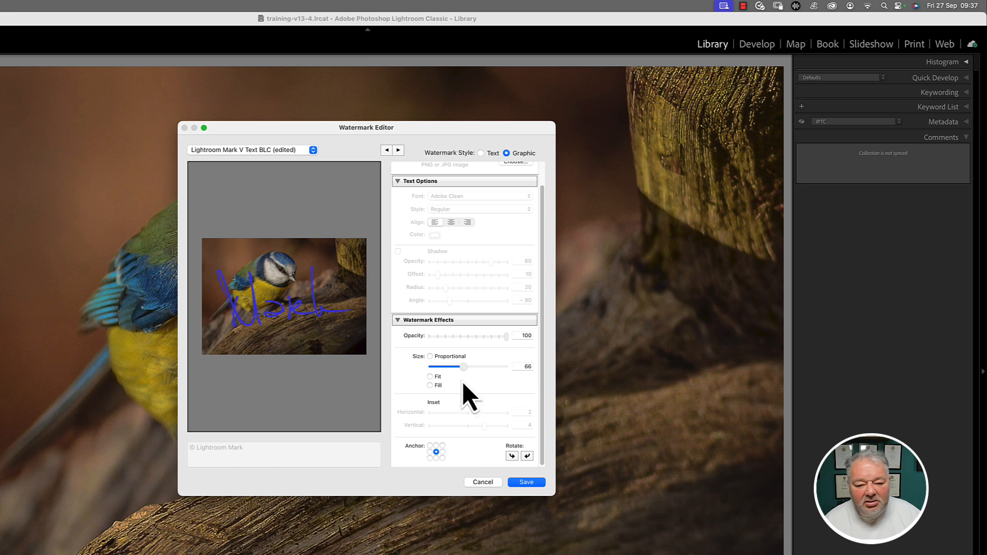
left_click_drag(508, 341, 469, 347)
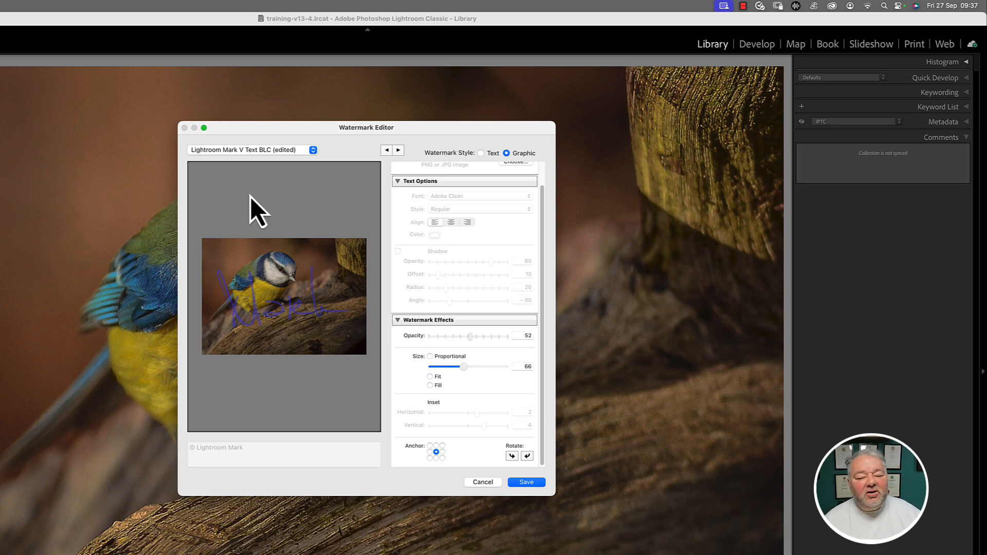
left_click(483, 483)
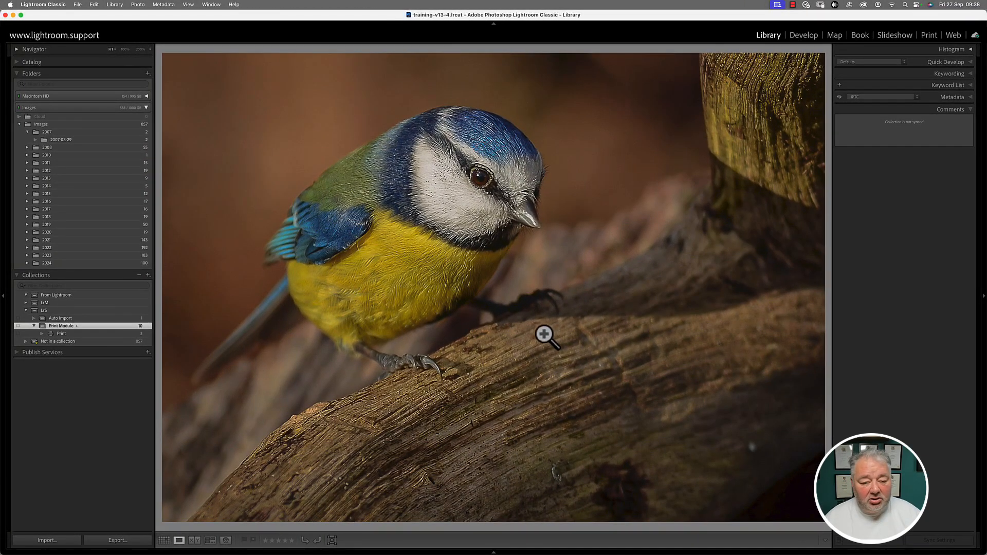
- Open the photo of the bird on snow-covered branches in Loupe view and start editing watermarks for it
key("g")
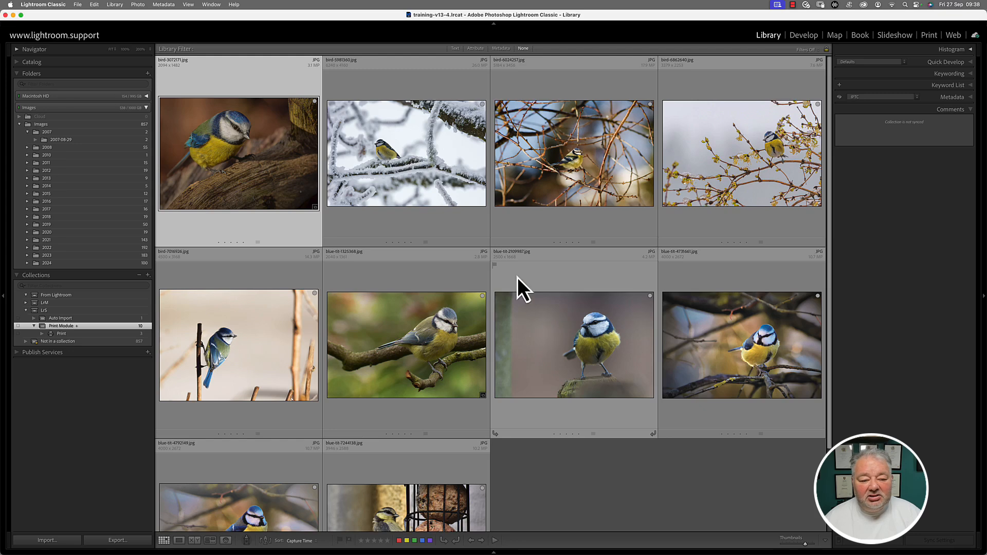
double_click(417, 175)
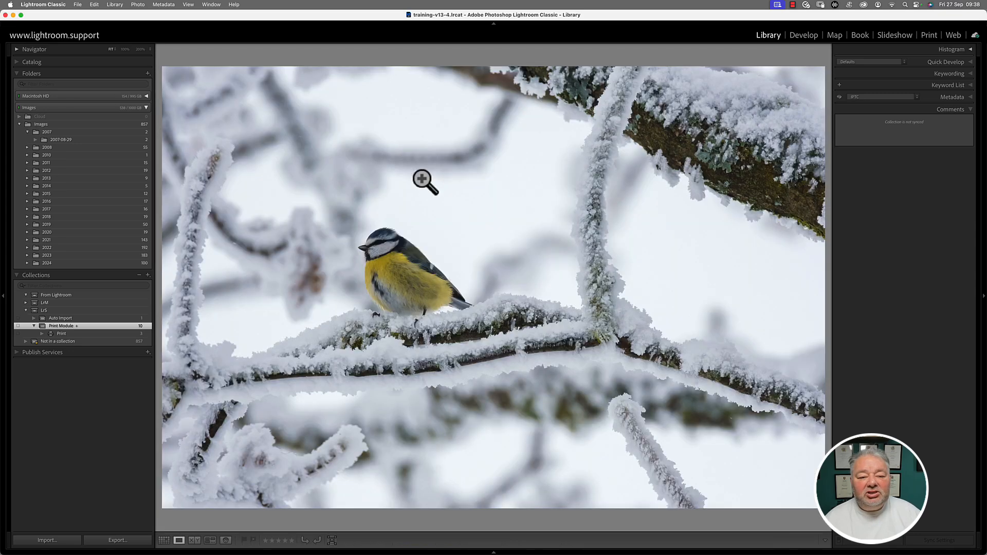
left_click(78, 4)
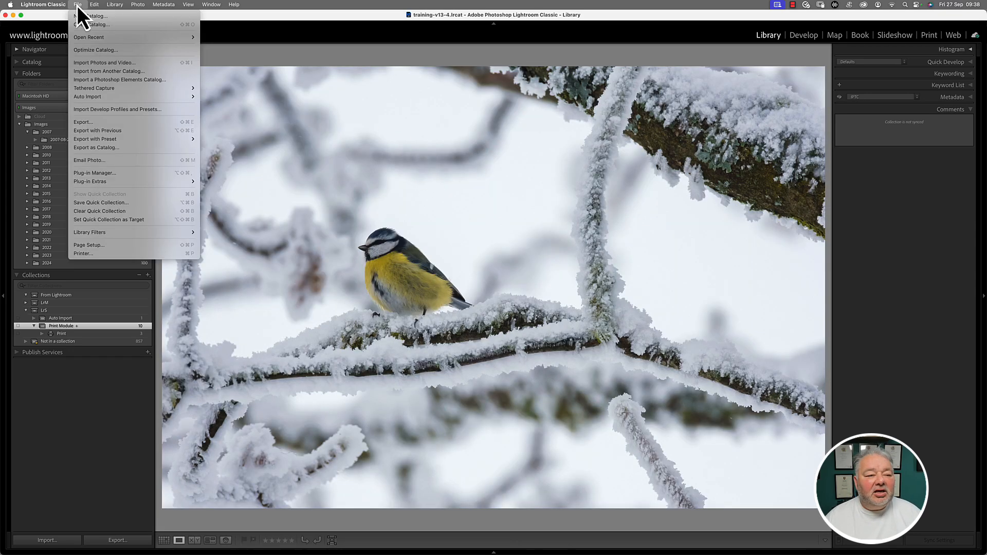
mouse_move(52, 5)
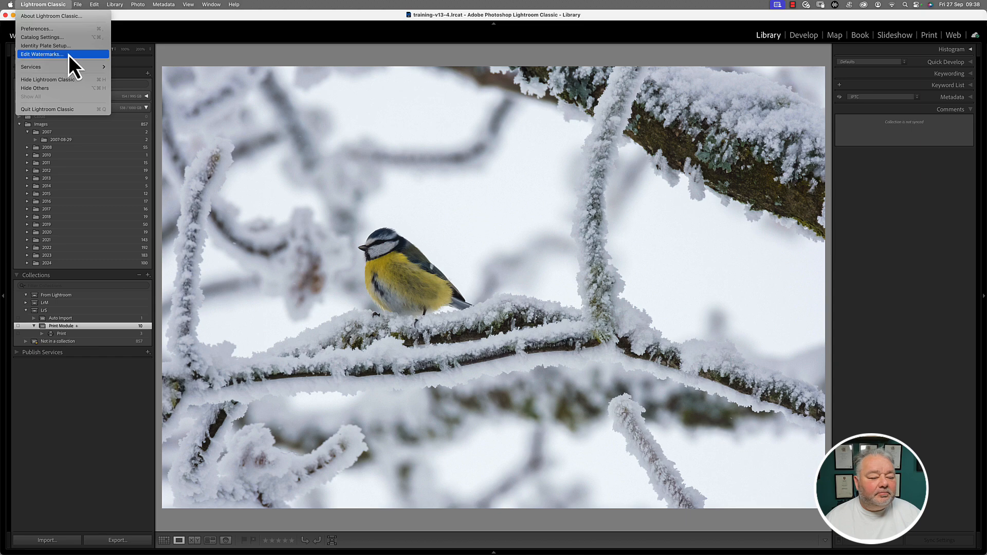
left_click(42, 54)
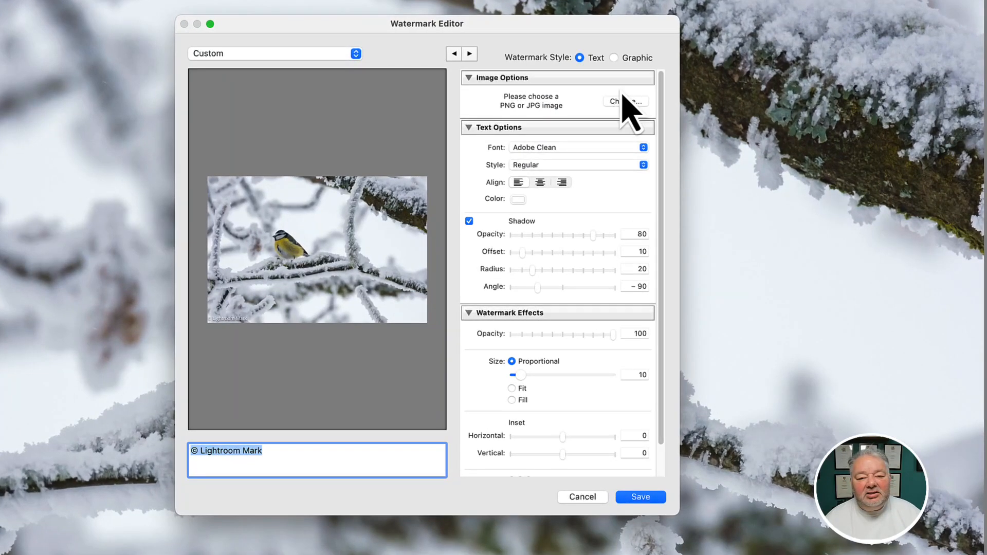
- Use sign.png as the graphic watermark at a proportional size of 29 and enlarge the editor window
left_click(623, 107)
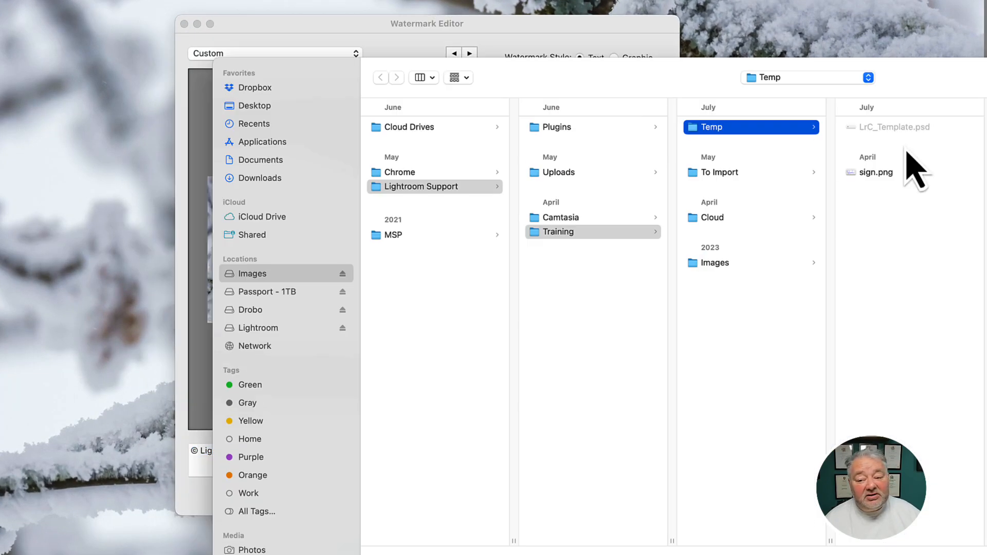
left_click(901, 174)
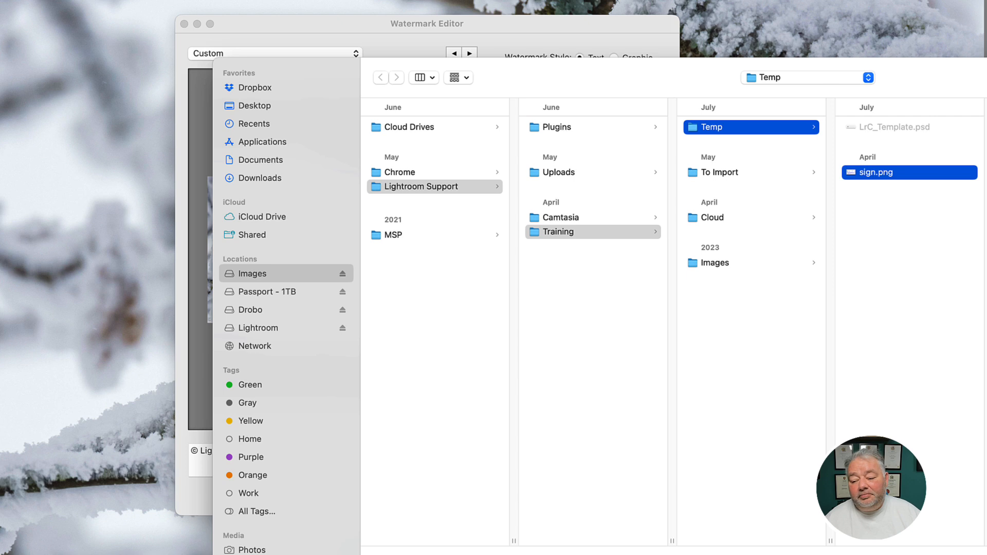
key("Return")
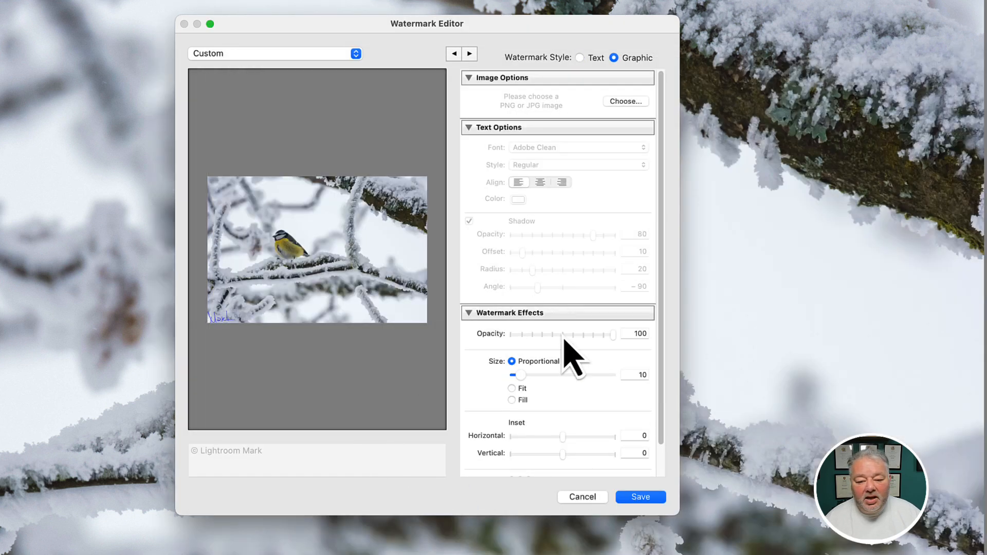
left_click_drag(522, 387, 534, 391)
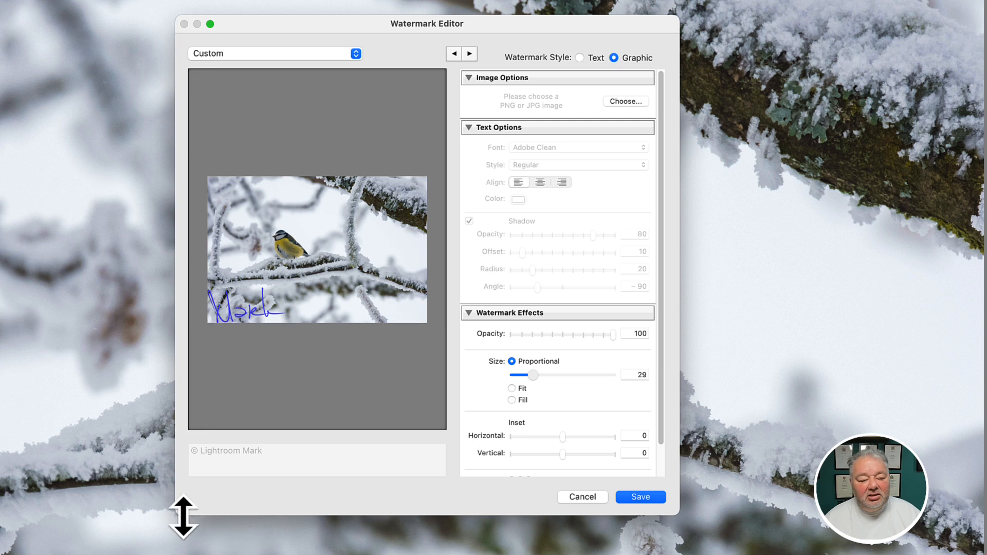
left_click_drag(173, 517, 91, 554)
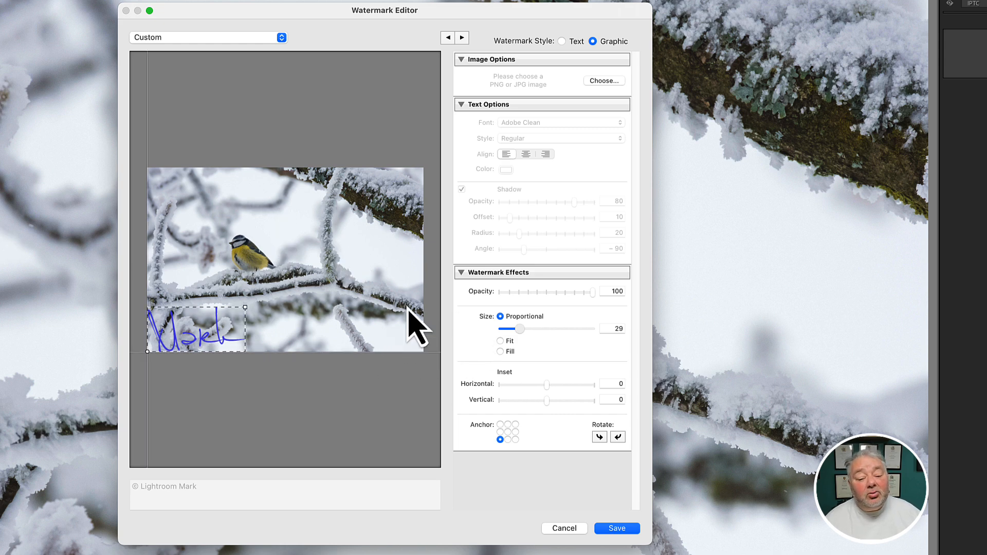
- Try the signature in the photo's bottom-right corner, rotating it vertically in both directions and back to horizontal
left_click(516, 440)
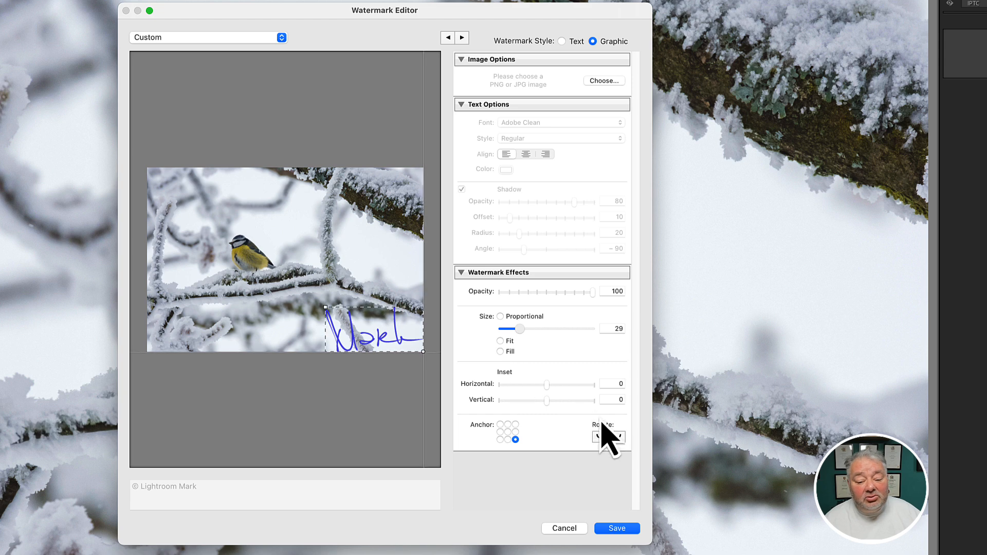
left_click(619, 438)
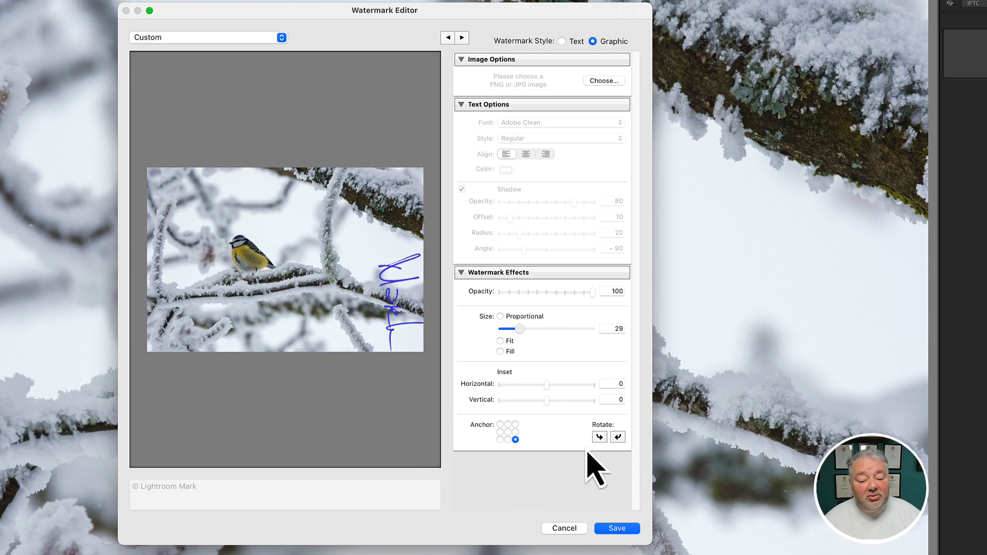
left_click(599, 439)
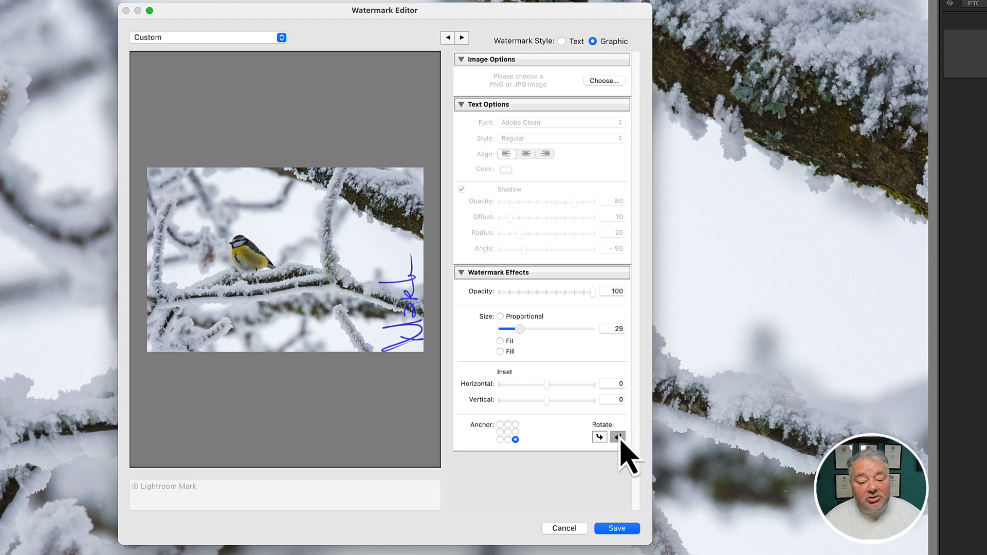
left_click(618, 437)
- Try the Fit and Fill sizes for the signature, and anchor the Fit version at the photo's centre
left_click(509, 342)
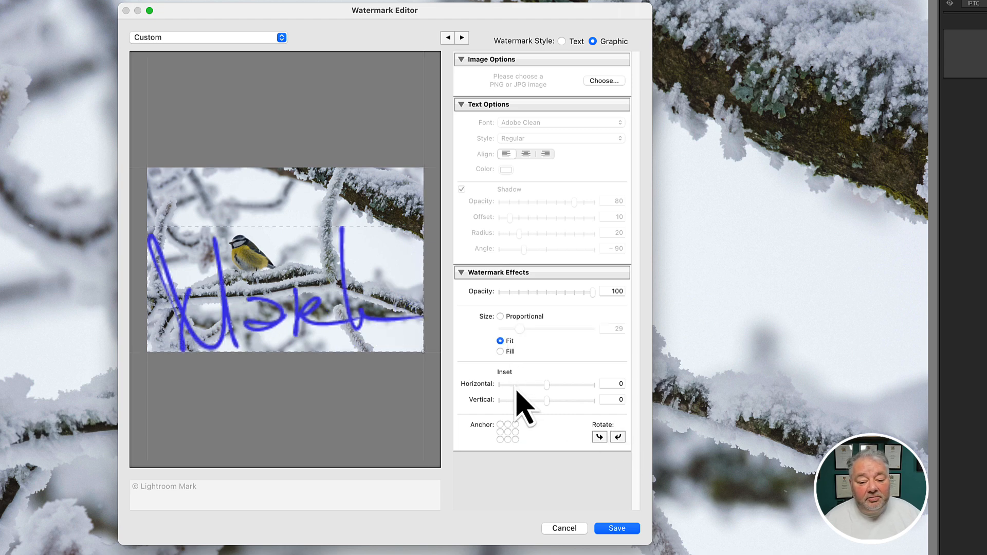
left_click(511, 352)
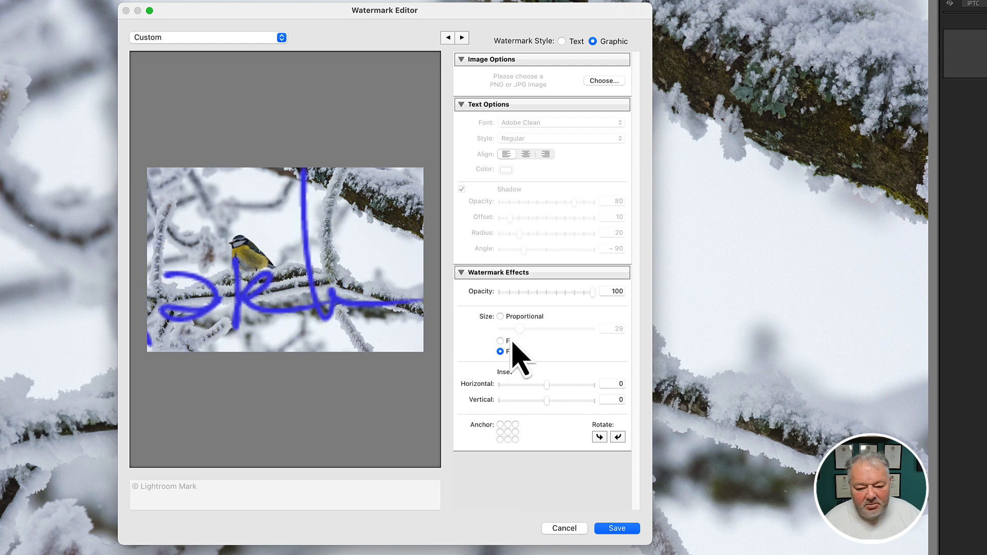
left_click(508, 341)
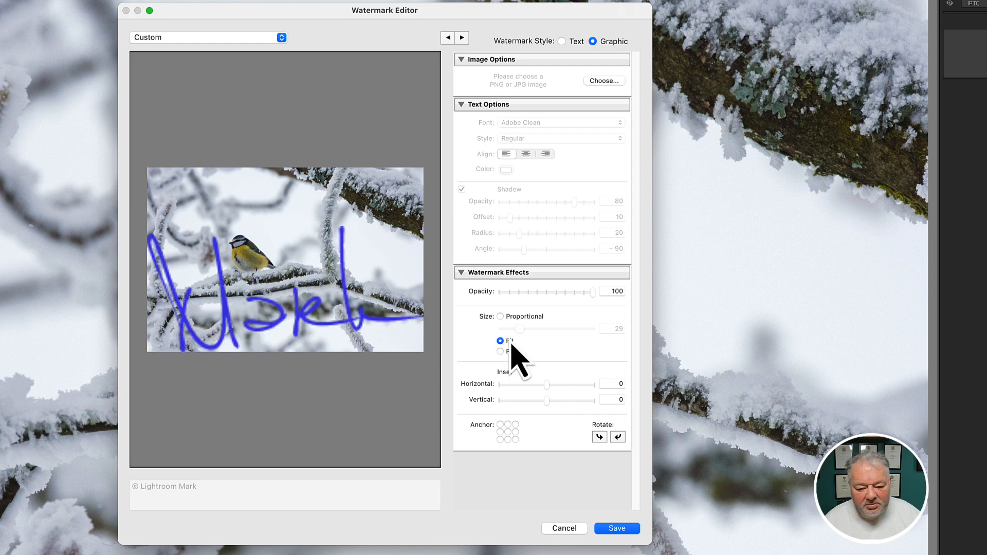
left_click(507, 432)
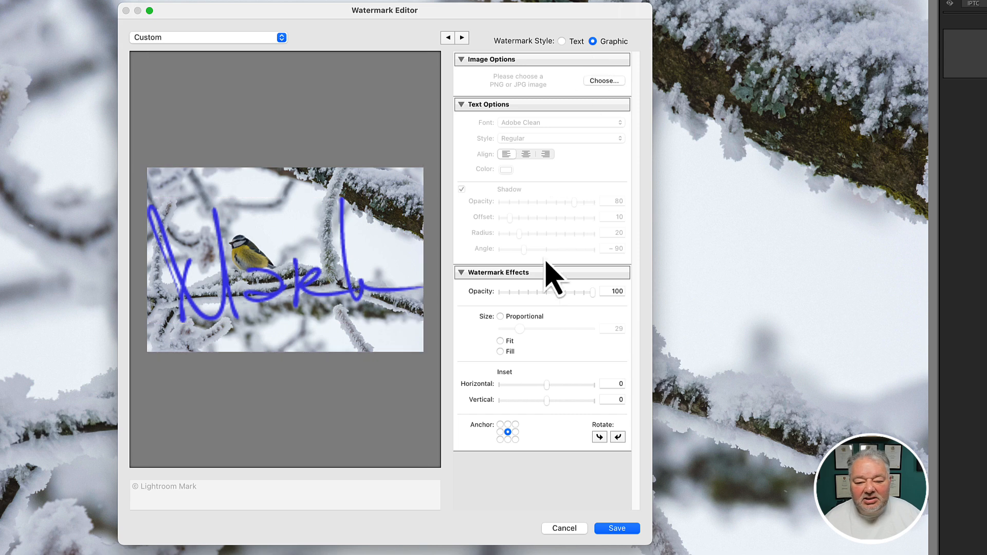
- Return the signature to the bottom-left corner at proportional size, inset by 2 horizontally and 1 vertically
left_click(501, 440)
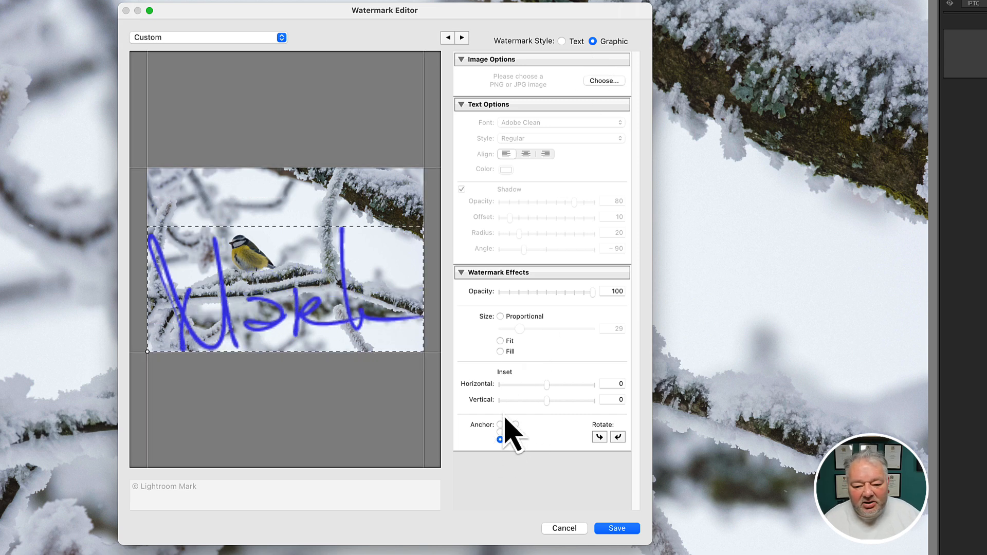
left_click(501, 317)
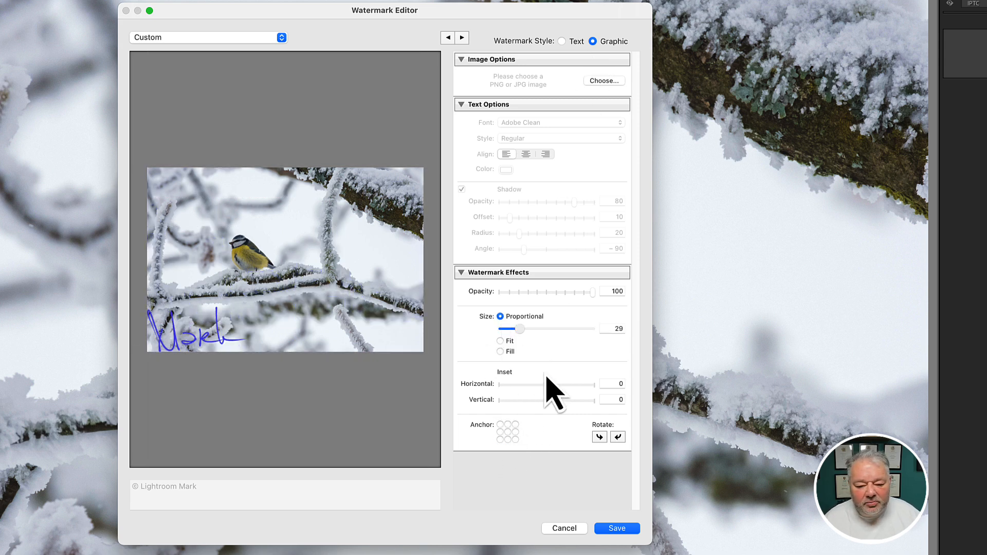
mouse_move(547, 405)
left_mouse_down()
mouse_move(557, 415)
mouse_move(560, 404)
left_mouse_up()
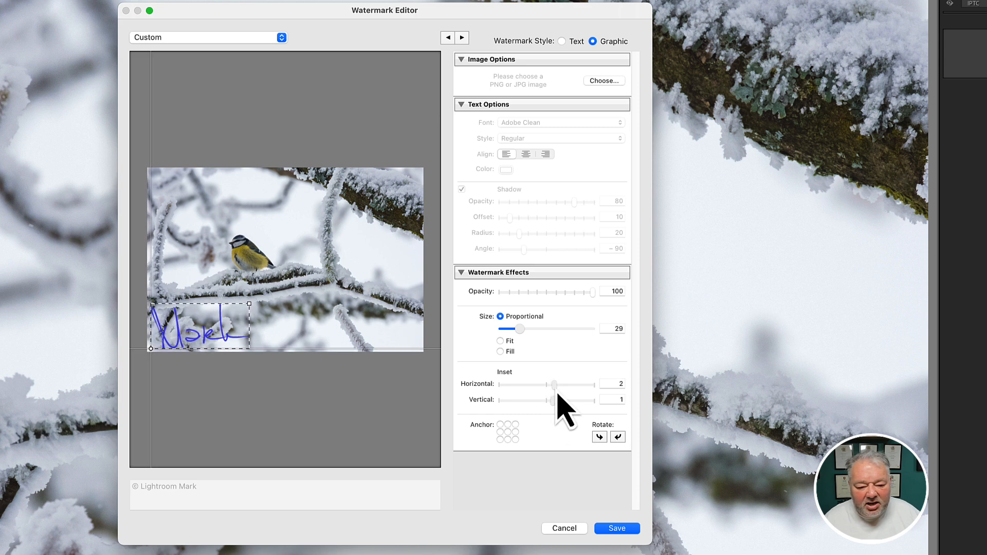
- Reduce the signature watermark's proportional size to 20 and set its vertical inset to 3
left_click_drag(520, 328, 516, 332)
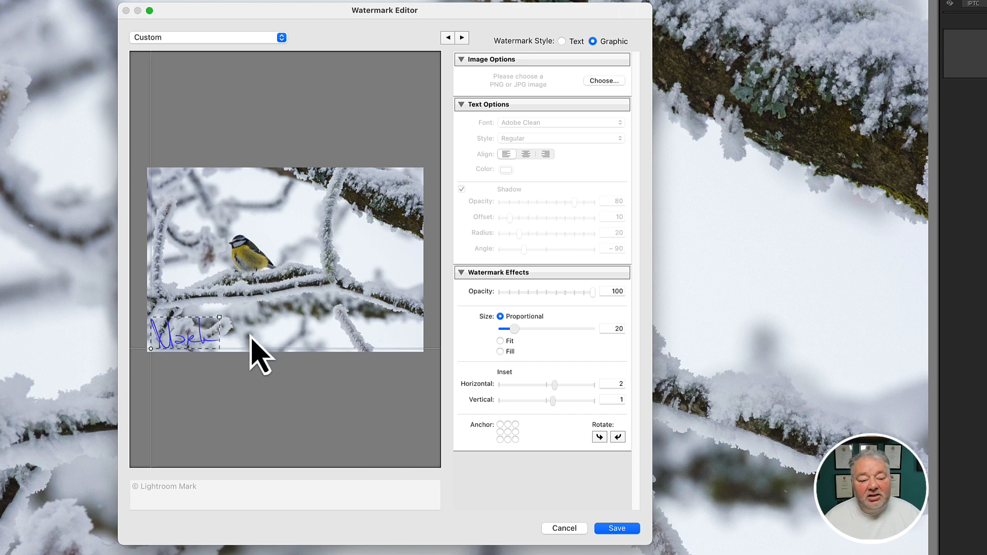
mouse_move(211, 350)
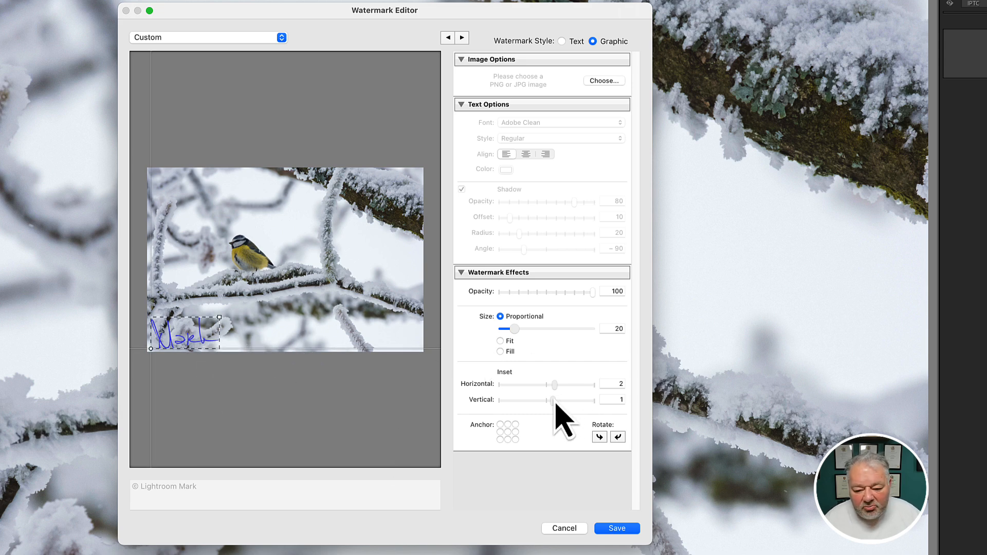
left_click_drag(553, 400, 560, 403)
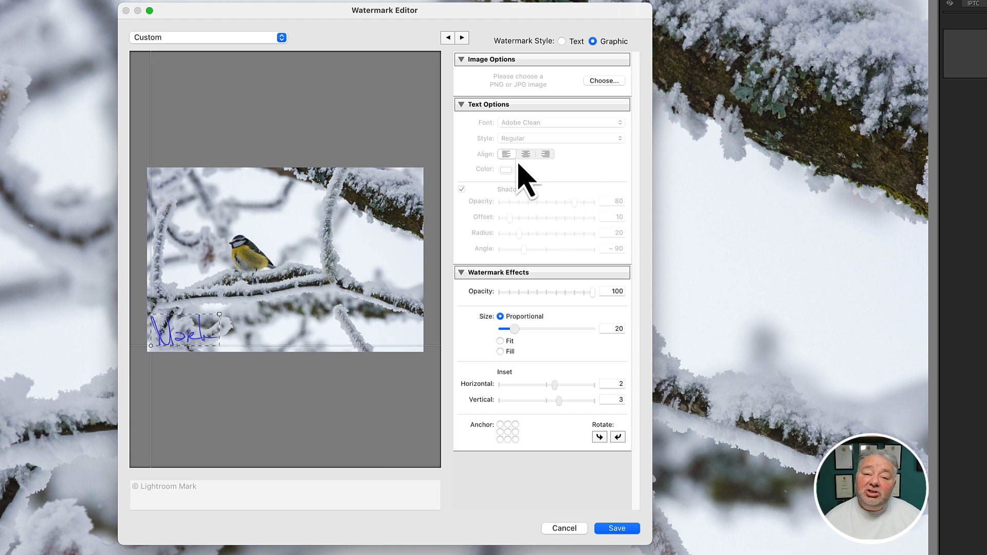
- Save the signature settings as a new preset named with the photographer's first name plus "Sign Blue - BLC", and close the watermark editor
left_click(235, 41)
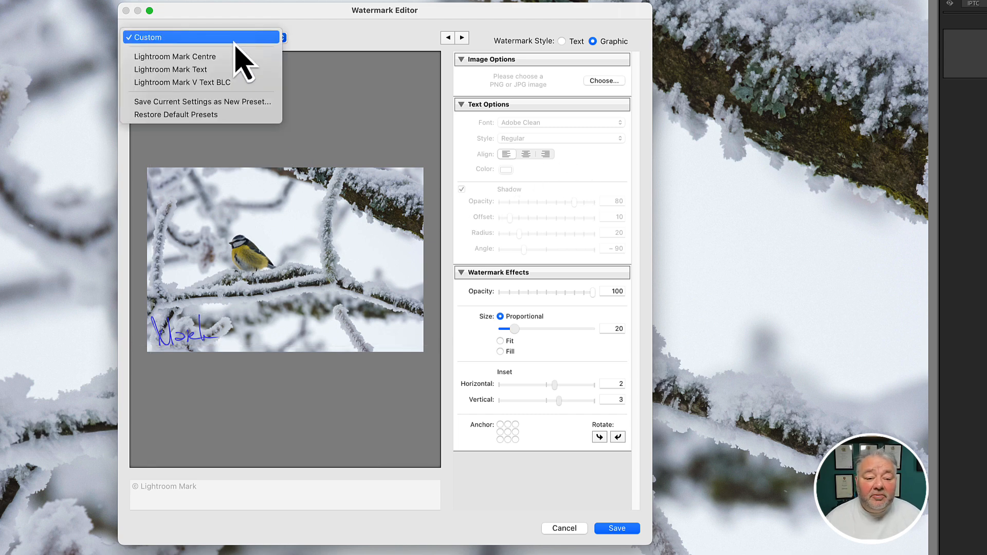
left_click(229, 103)
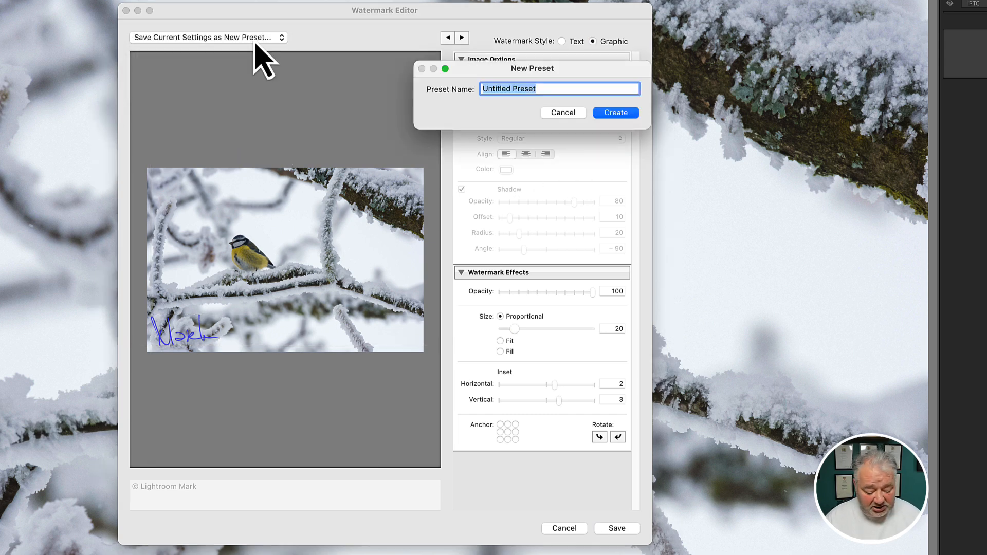
type("Mark ")
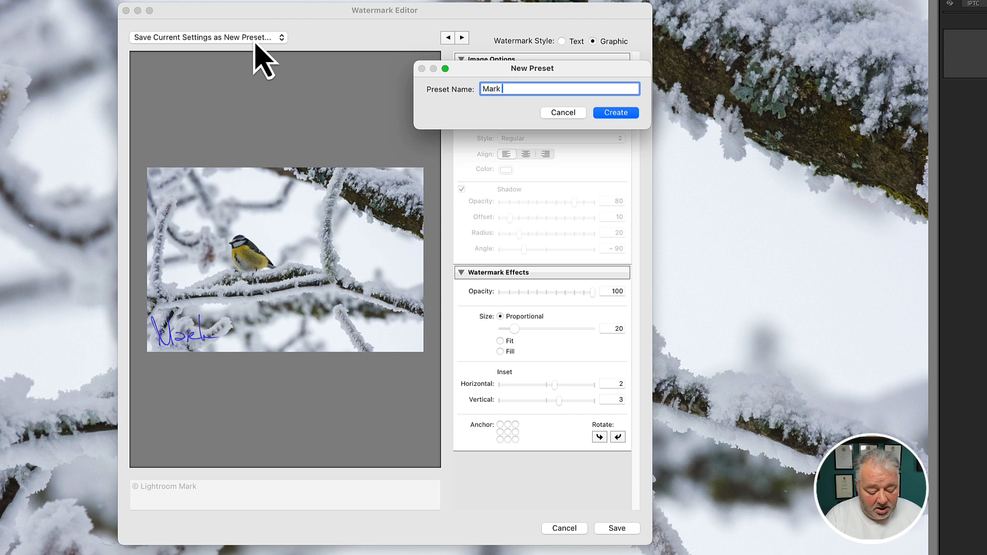
type("Sign")
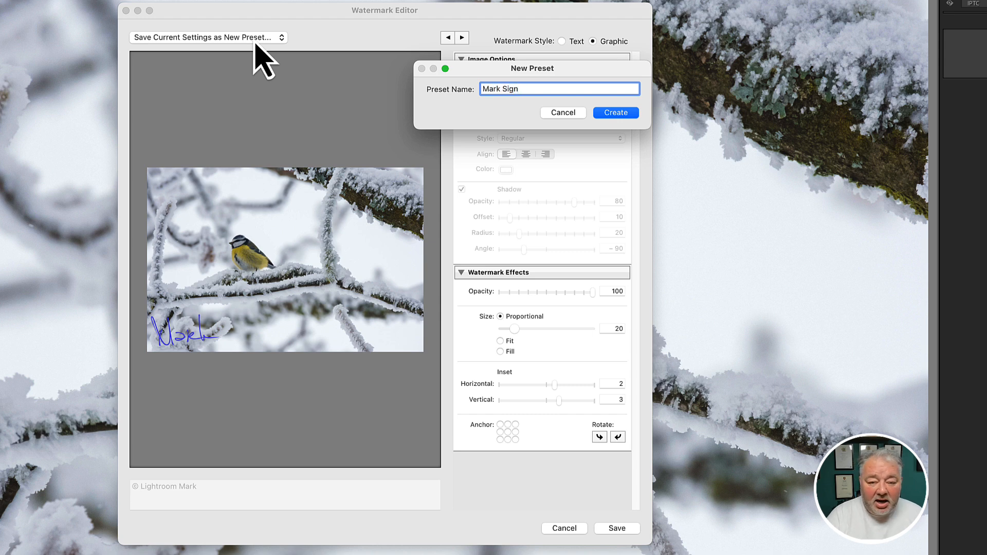
type(" B")
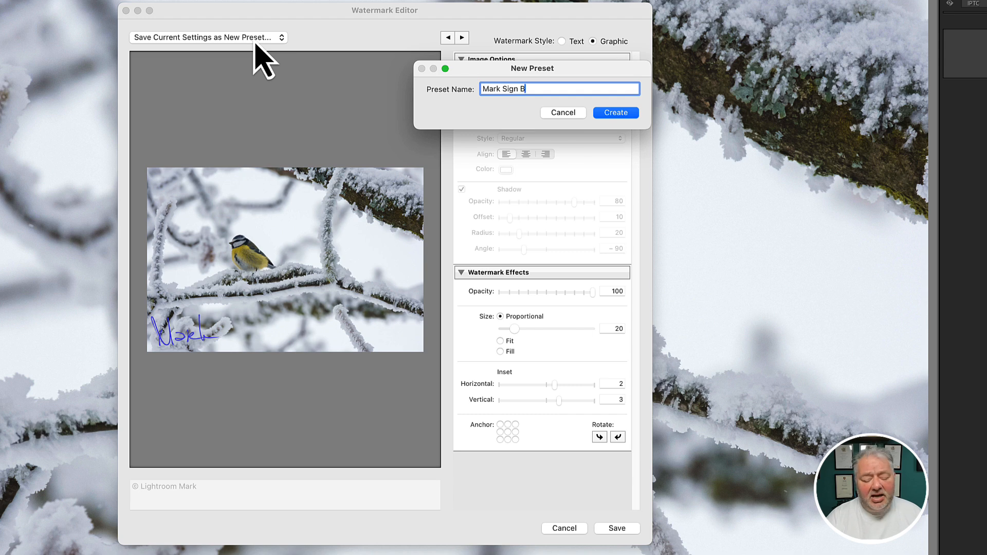
type("lue ")
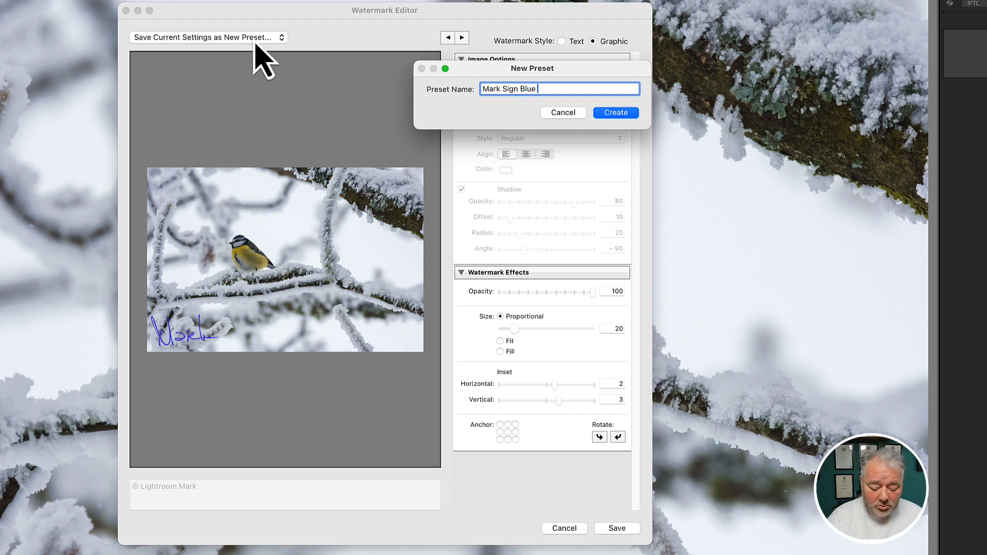
type("- BLC")
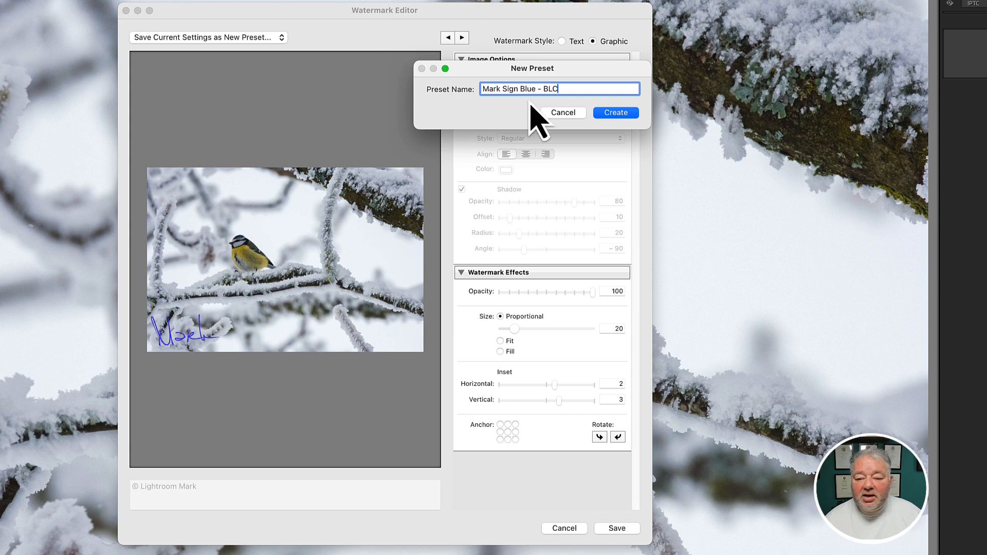
left_click(626, 113)
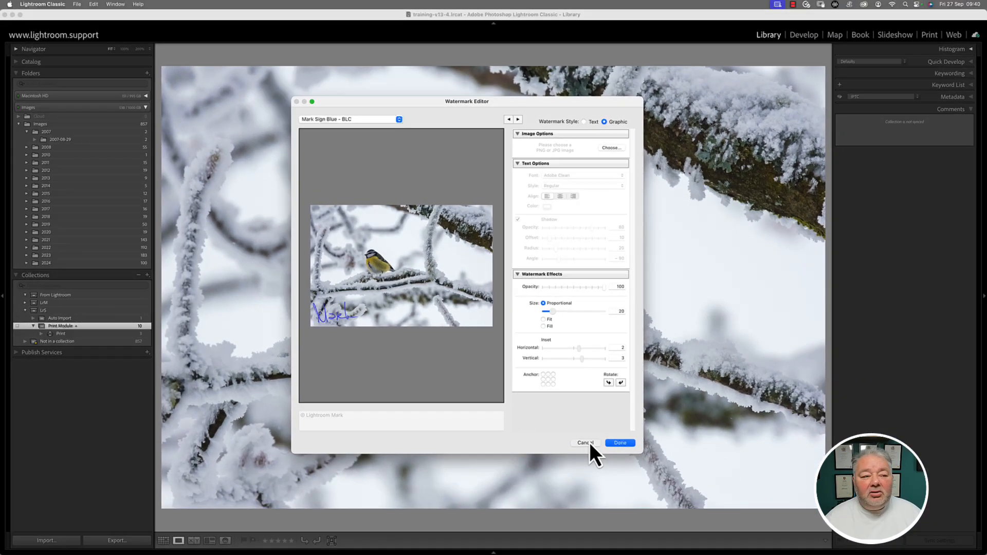
left_click(573, 491)
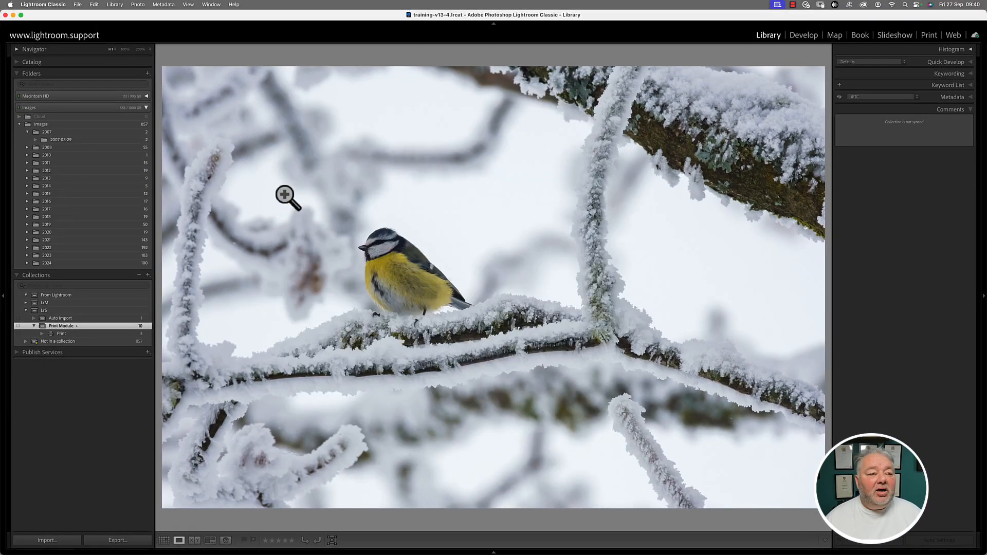
- Set up an export of the bird photo with watermarking enabled, using the blue signature BLC preset
left_click(76, 5)
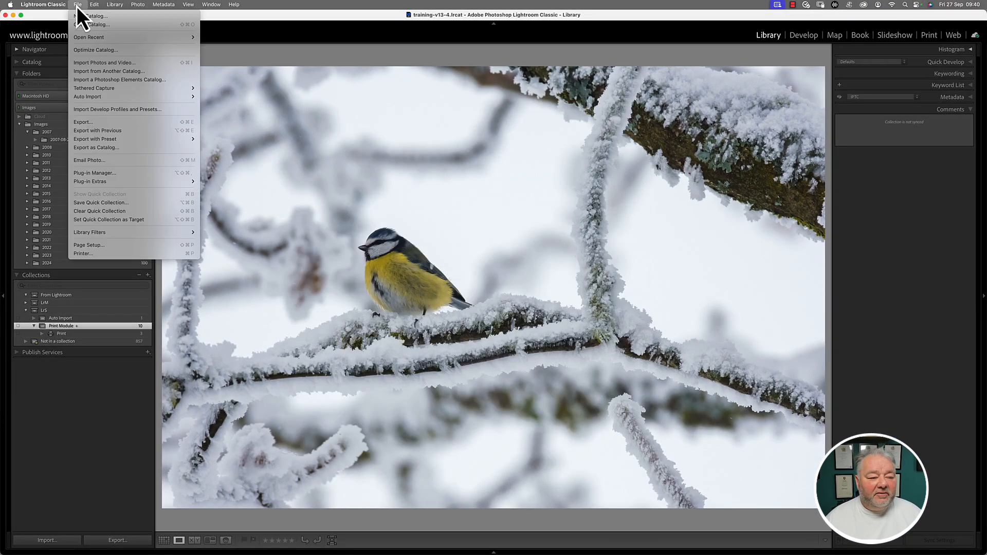
left_click(119, 126)
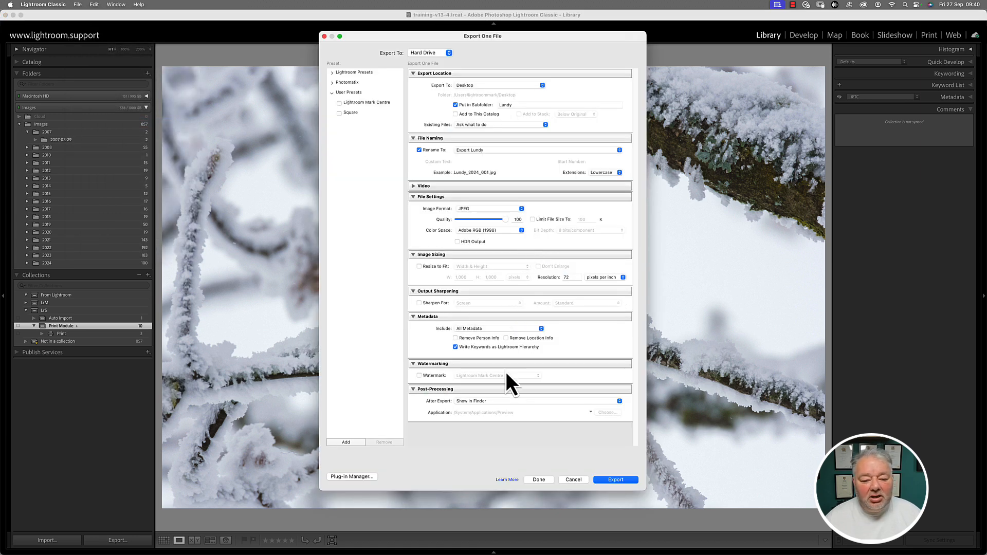
left_click(434, 377)
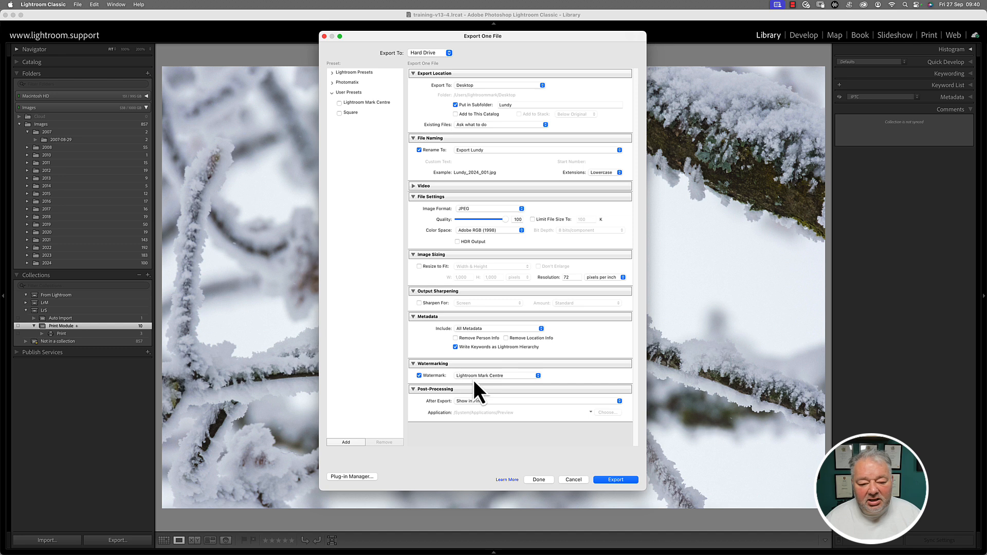
left_click(473, 377)
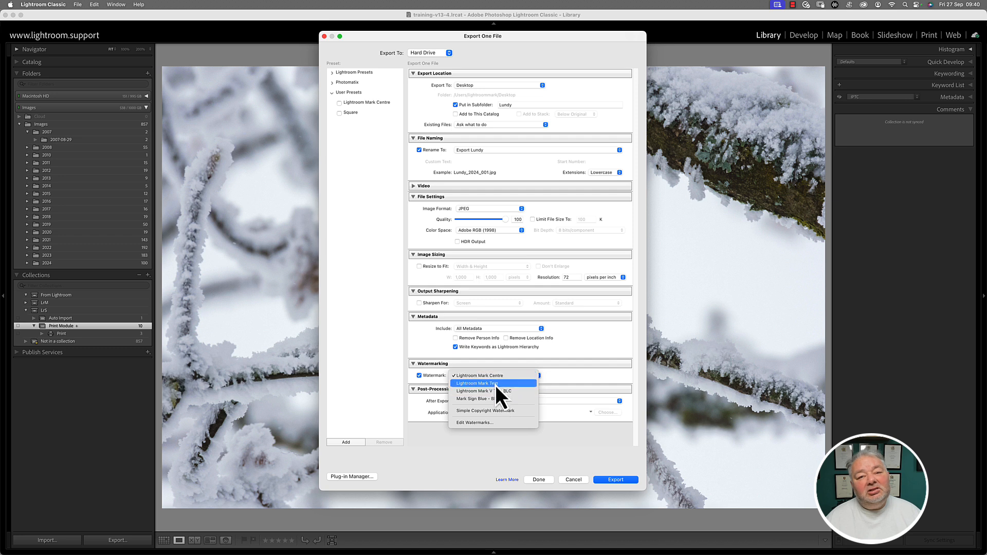
left_click(493, 399)
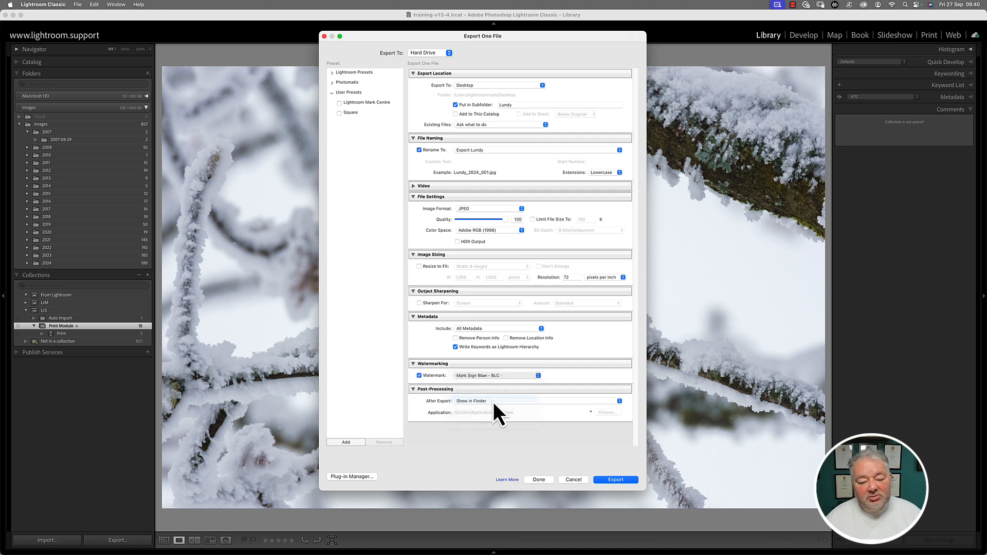
- Export the photo straight to the Desktop without a subfolder, with Show in Finder as the after-export action
left_click(523, 402)
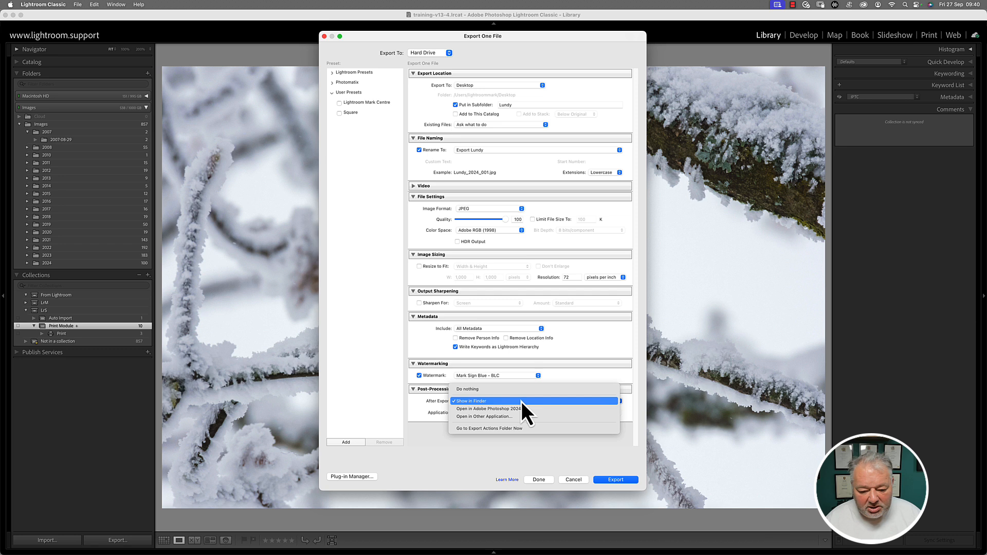
left_click(527, 404)
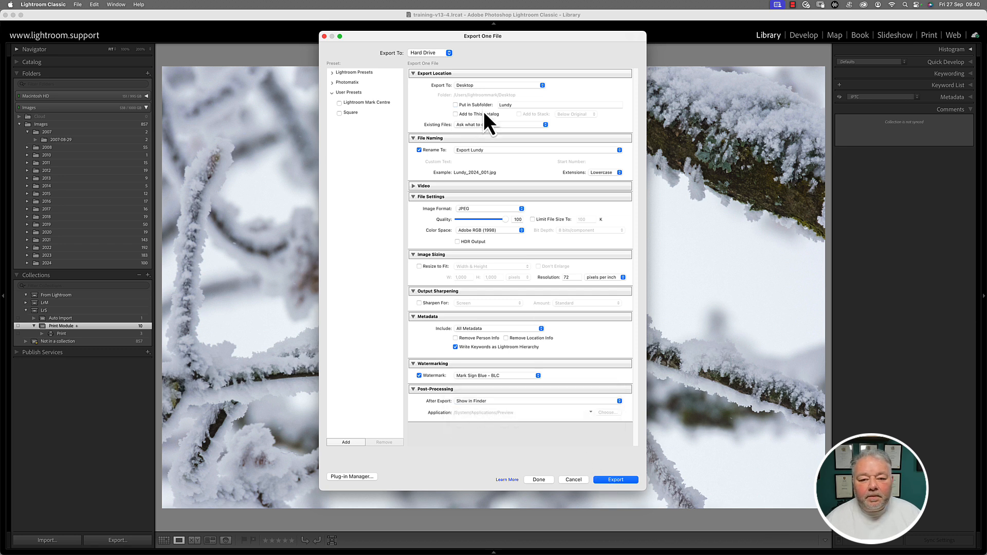
left_click(613, 479)
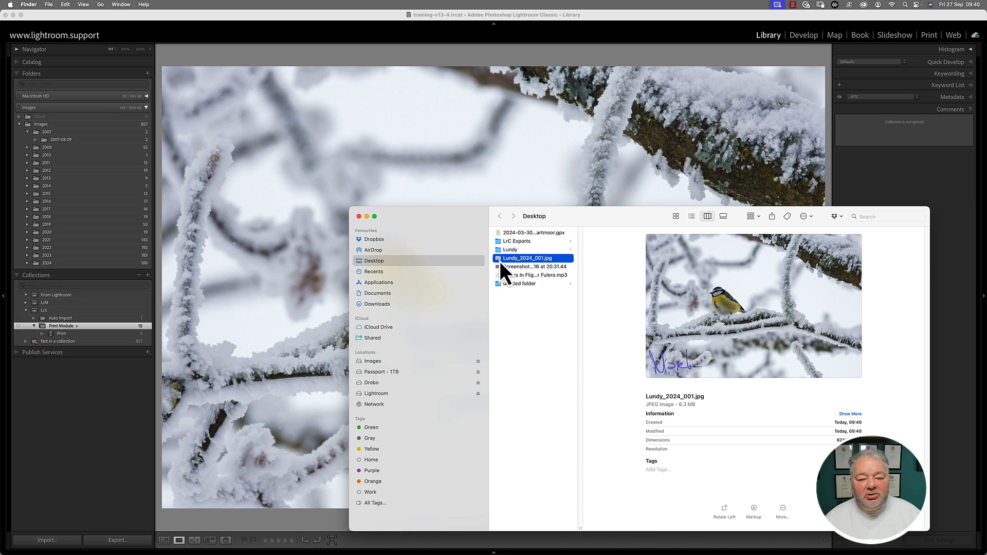
- Open the exported Lundy_2024_001.jpg in Preview to examine its signature watermark, close it and the Finder window, and return to Lightroom Classic
double_click(502, 263)
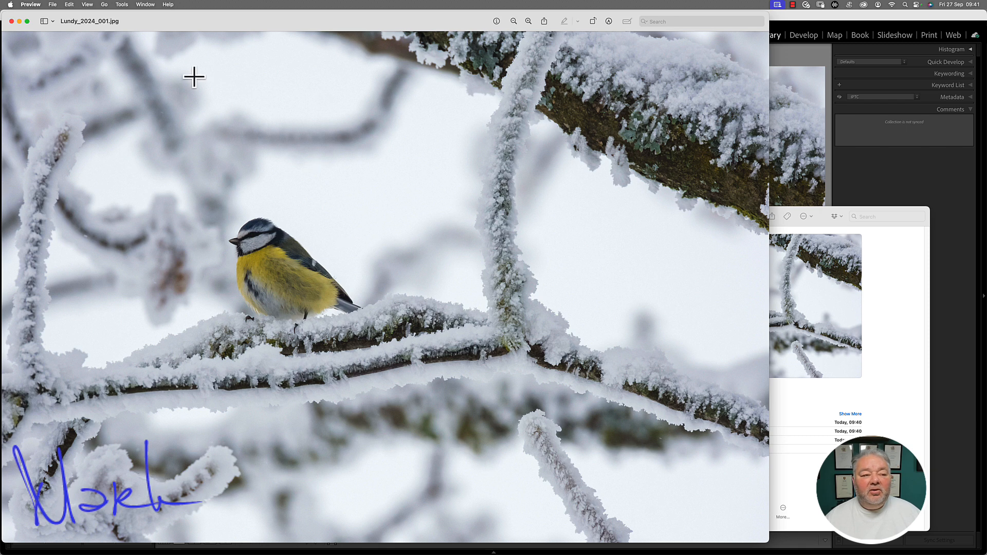
left_click(11, 21)
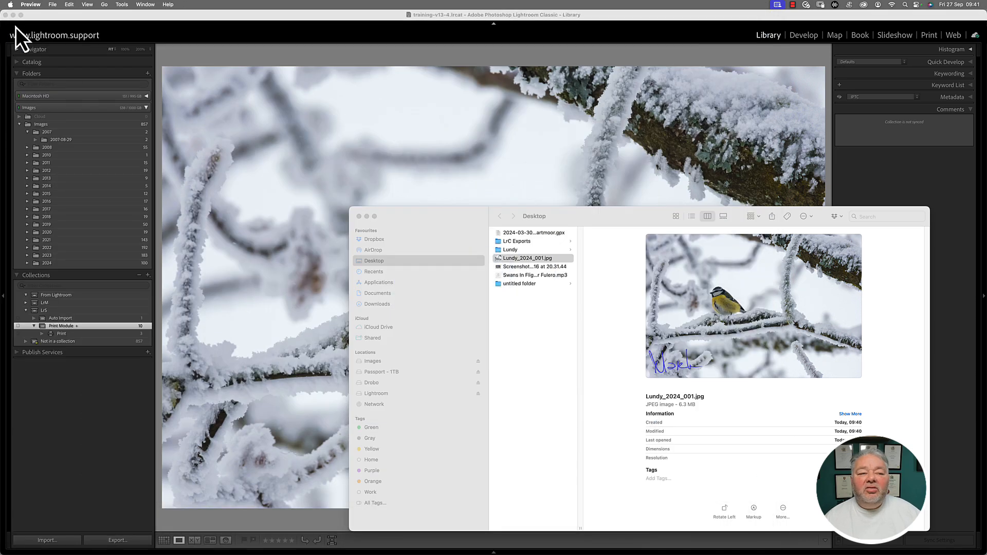
left_click(359, 217)
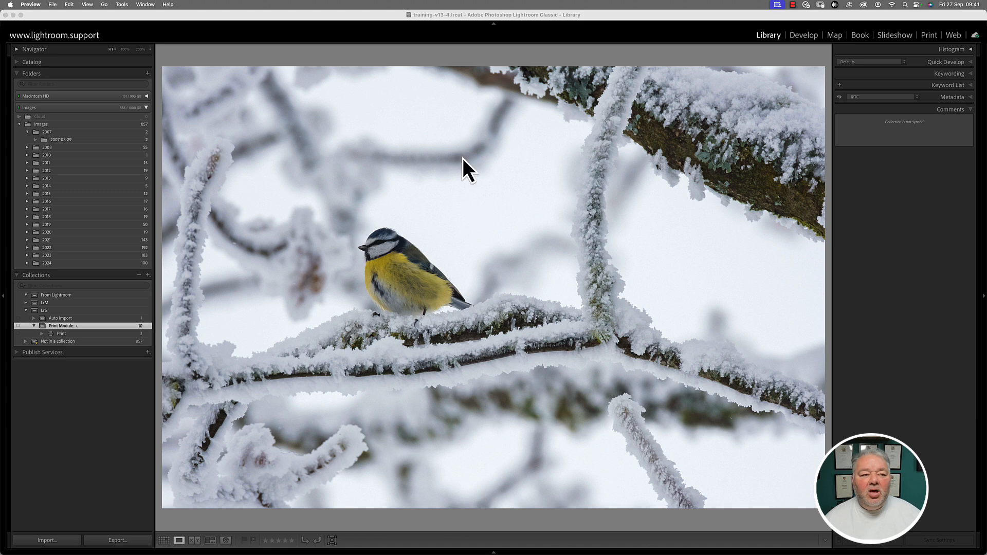
left_click(128, 21)
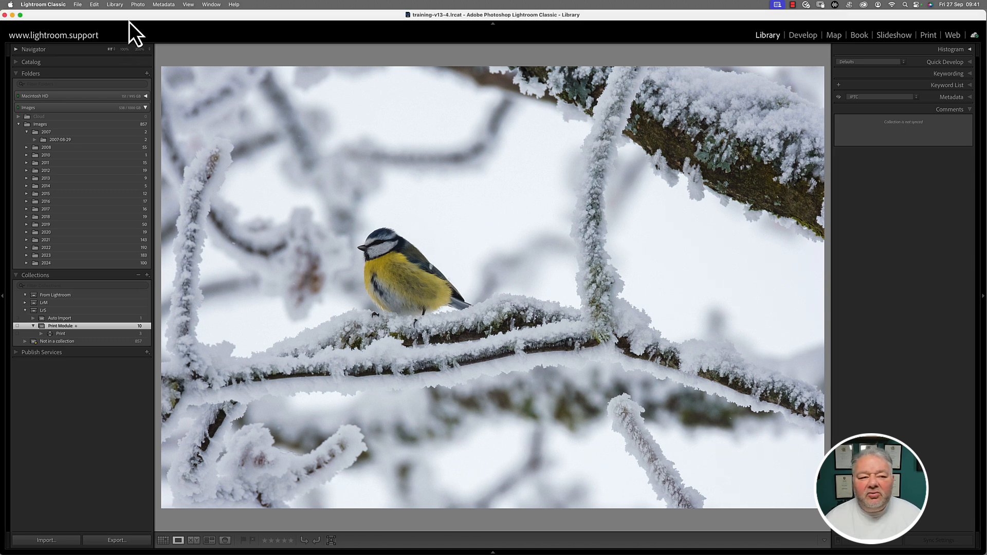
- Create a new text watermark reading DRAFT, sized to Fit across the photo, with its effect opacity at 44
left_click(60, 7)
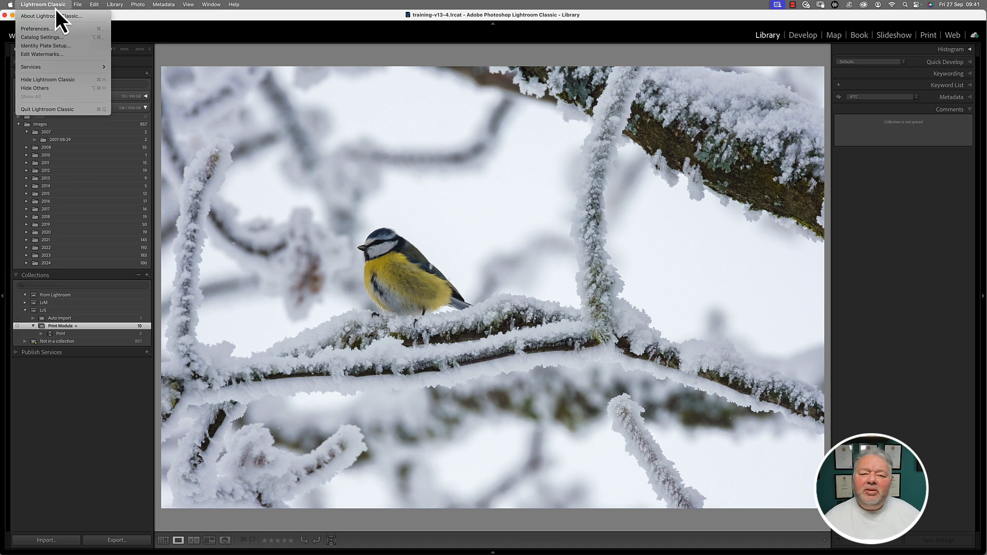
left_click(58, 54)
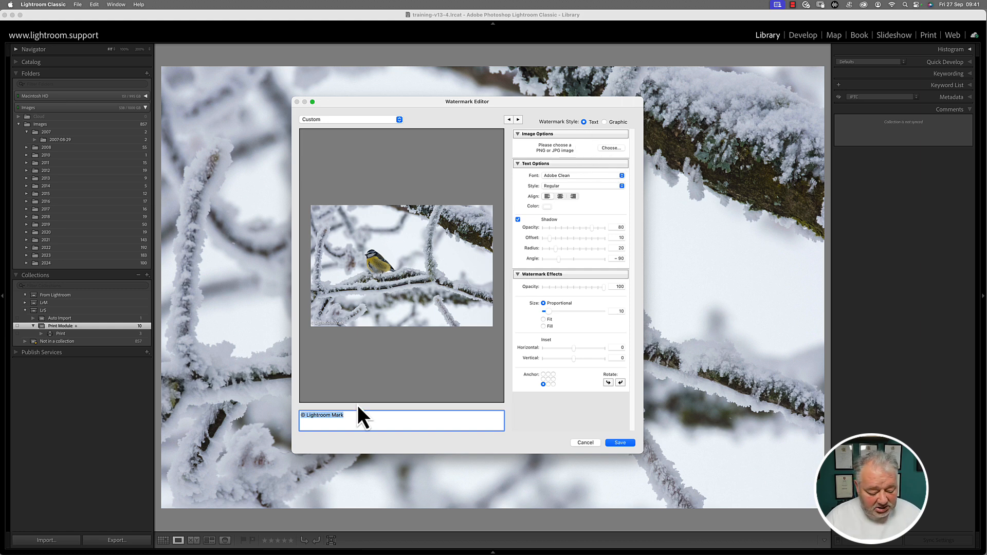
type("DRAFT")
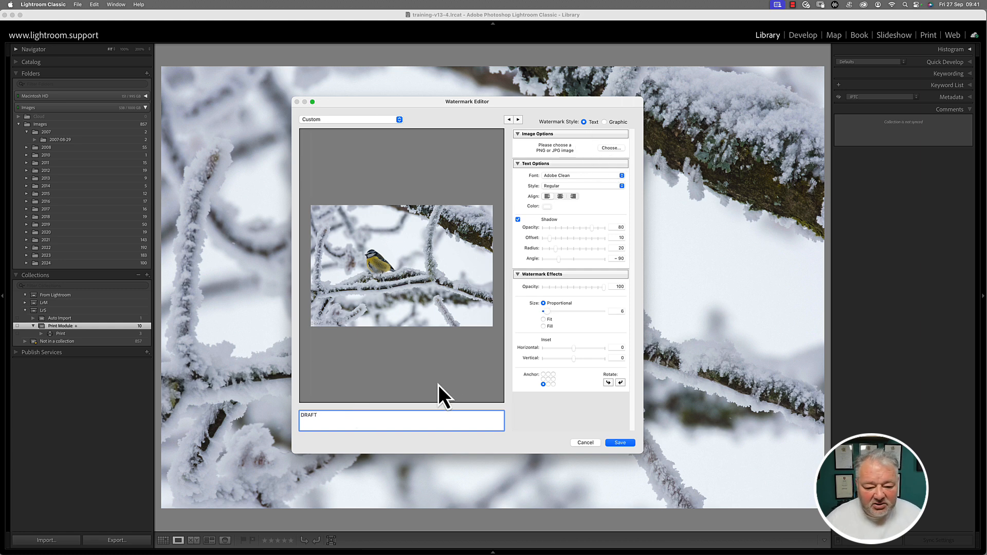
left_click(549, 328)
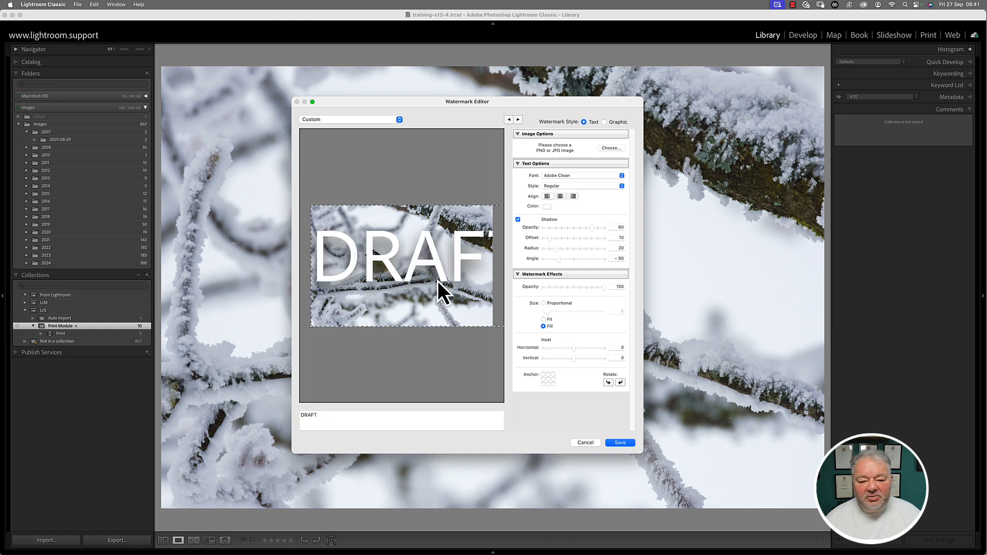
left_click(547, 320)
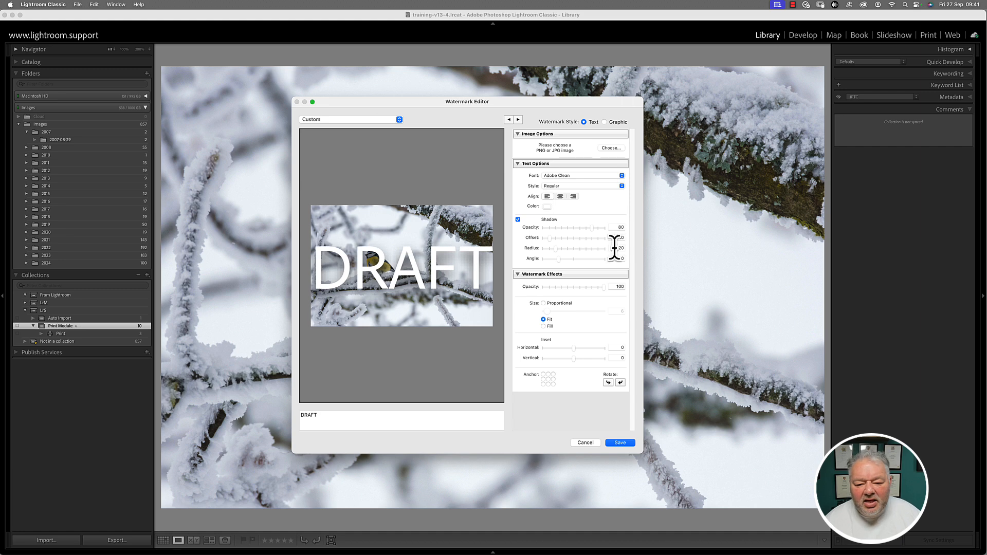
left_click_drag(600, 291, 582, 294)
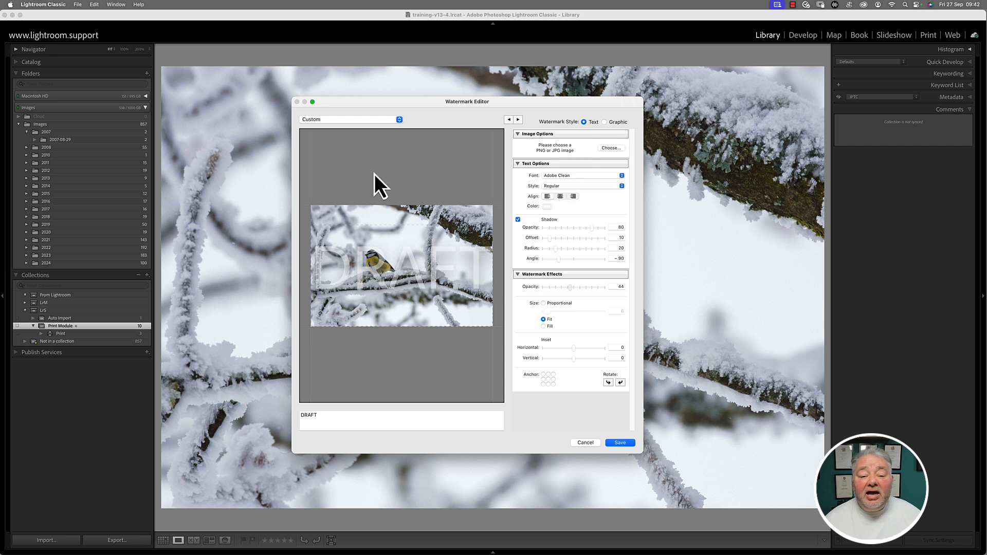
- Save the DRAFT watermark settings as a new preset named "Draft C" and finish editing watermarks
left_click(344, 120)
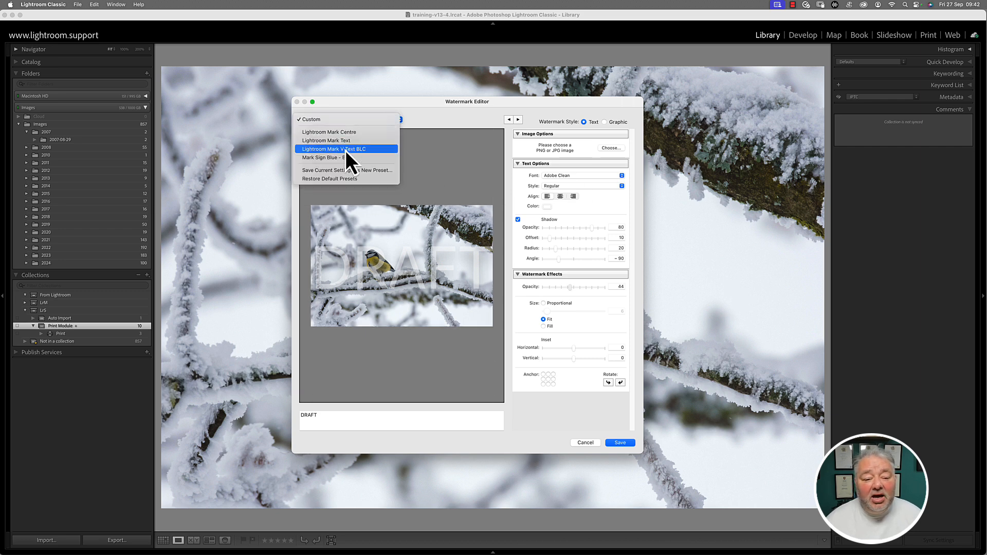
left_click(347, 171)
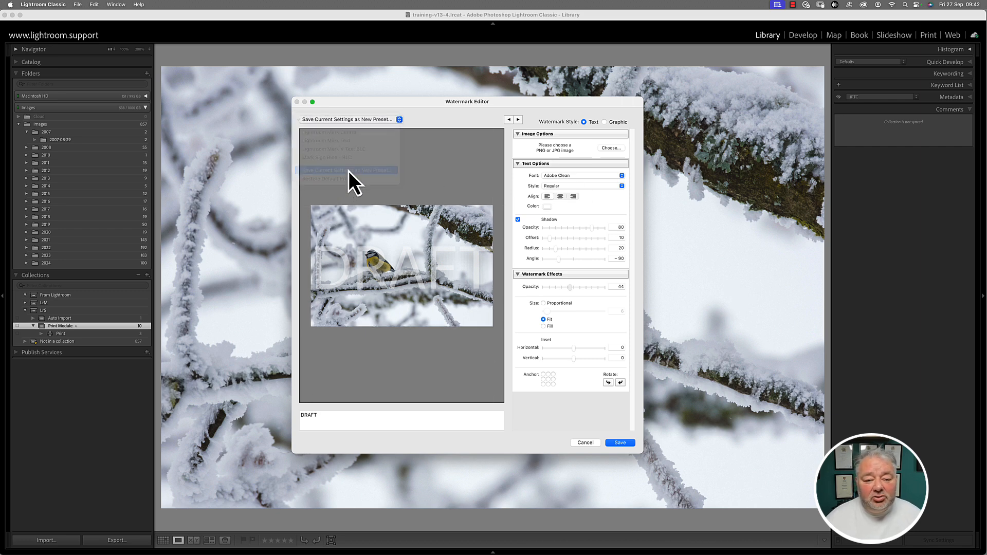
type("Draft C")
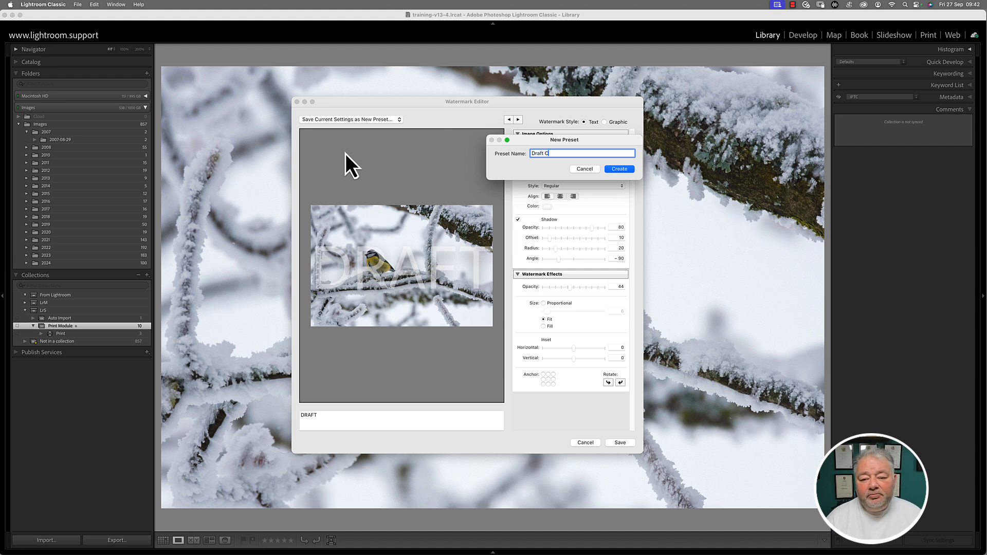
key("Return")
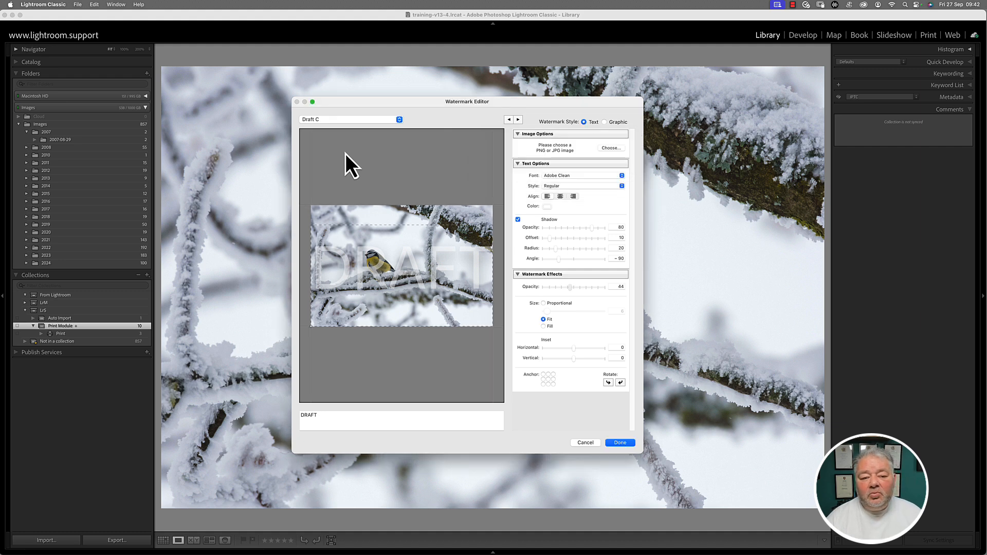
left_click(620, 445)
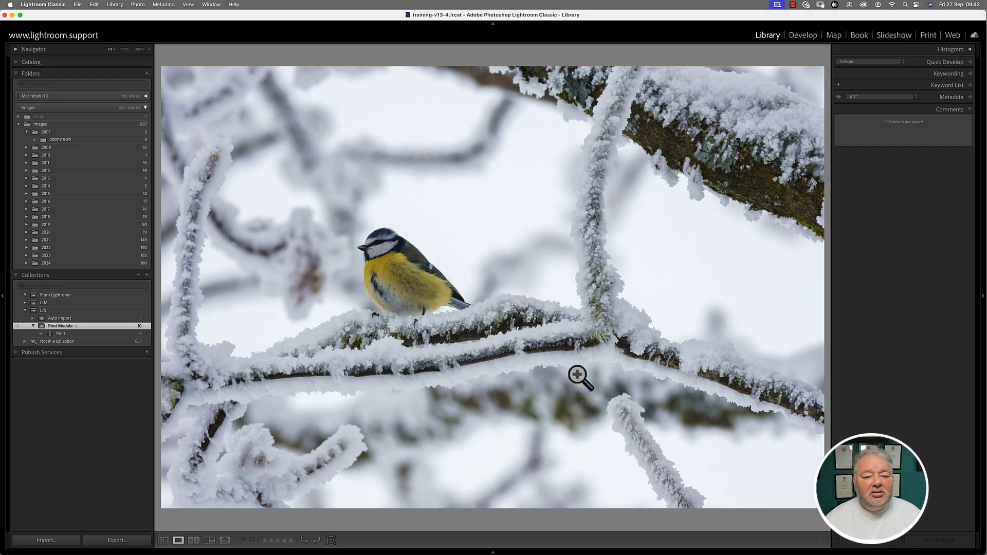
- Export the photo with the Draft C watermark, close the exported image in Preview and return to Lightroom Classic
left_click(78, 5)
left_click(103, 121)
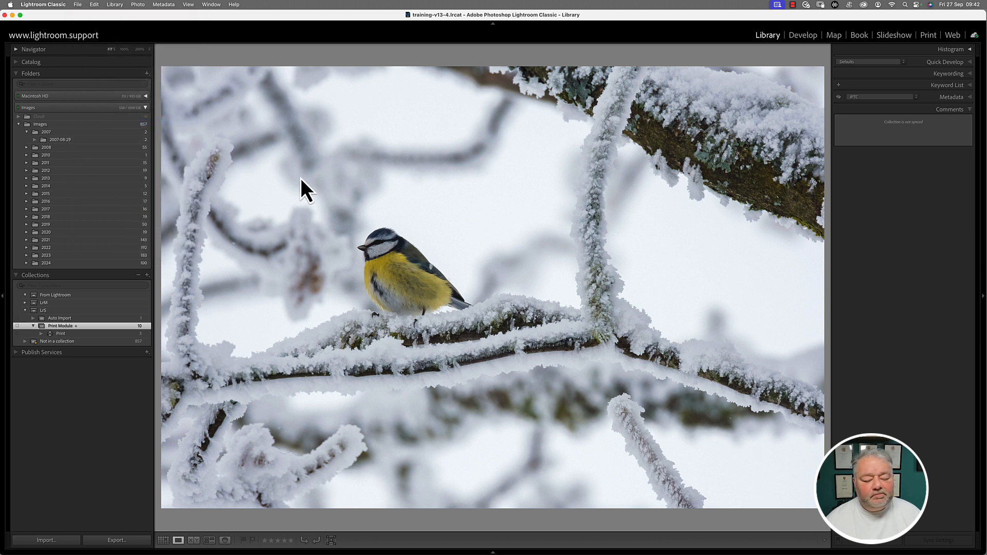
left_click(508, 376)
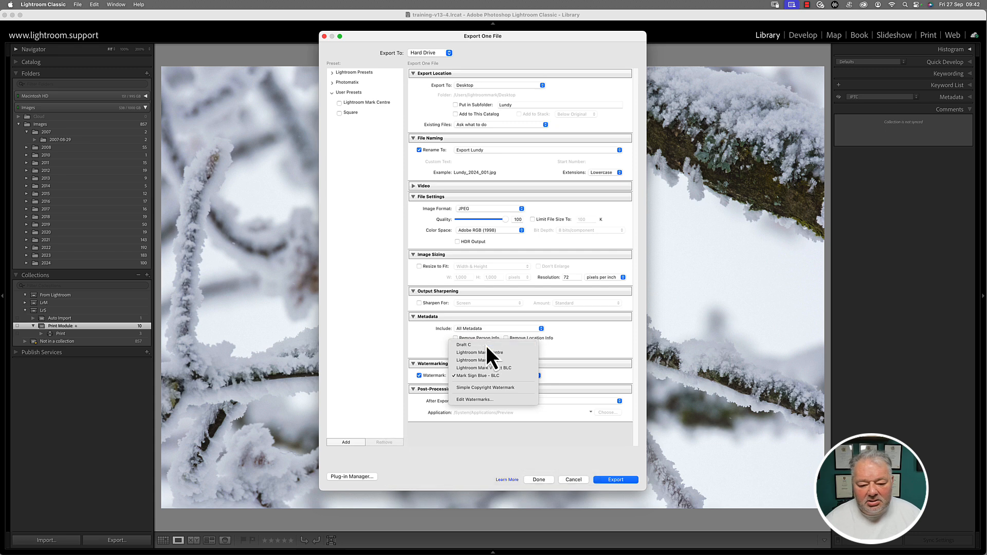
left_click(486, 345)
left_click(616, 479)
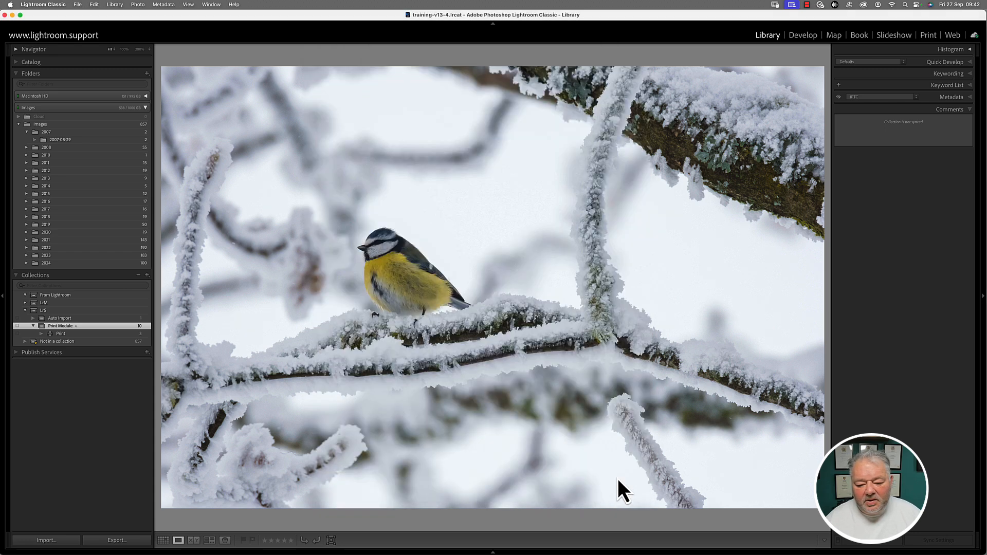
left_click(594, 250)
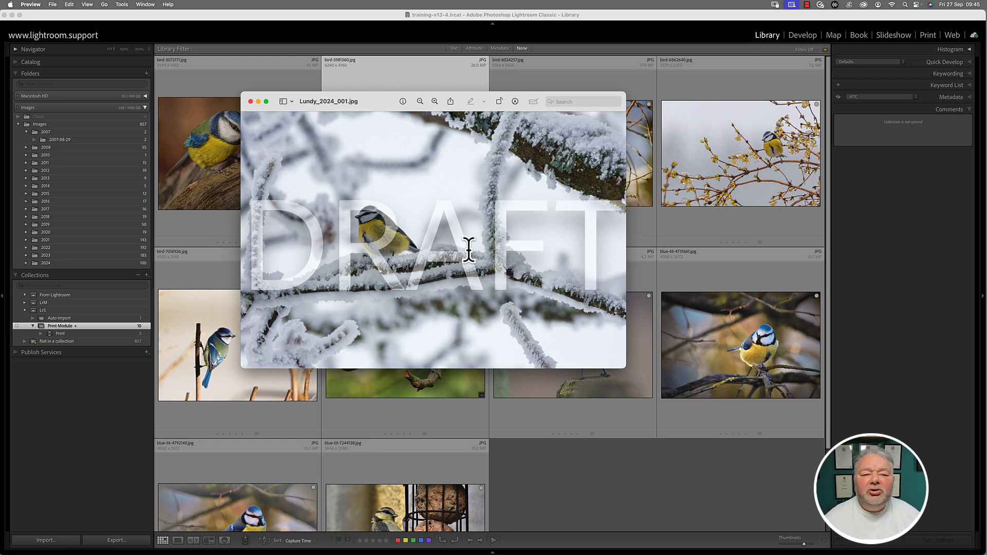
left_click(251, 101)
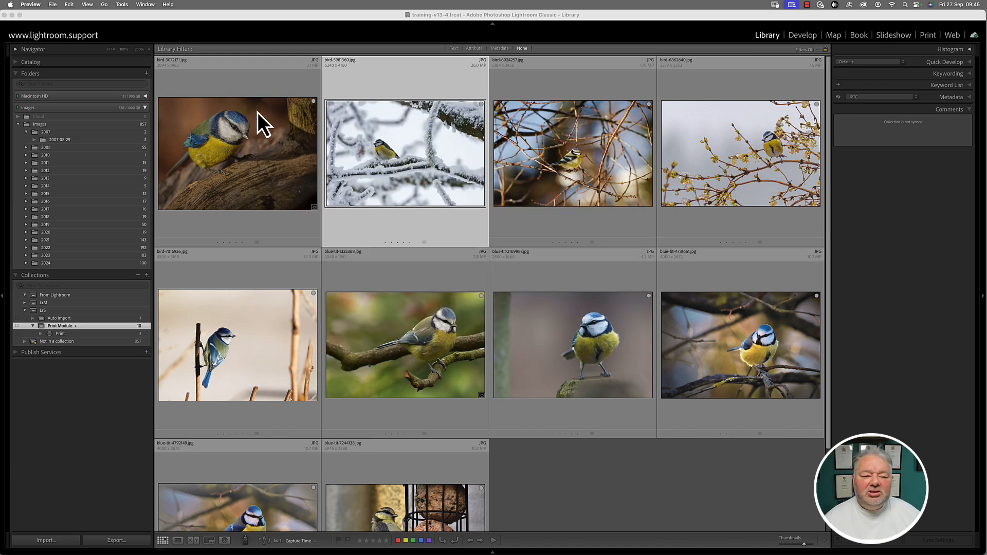
left_click(414, 148)
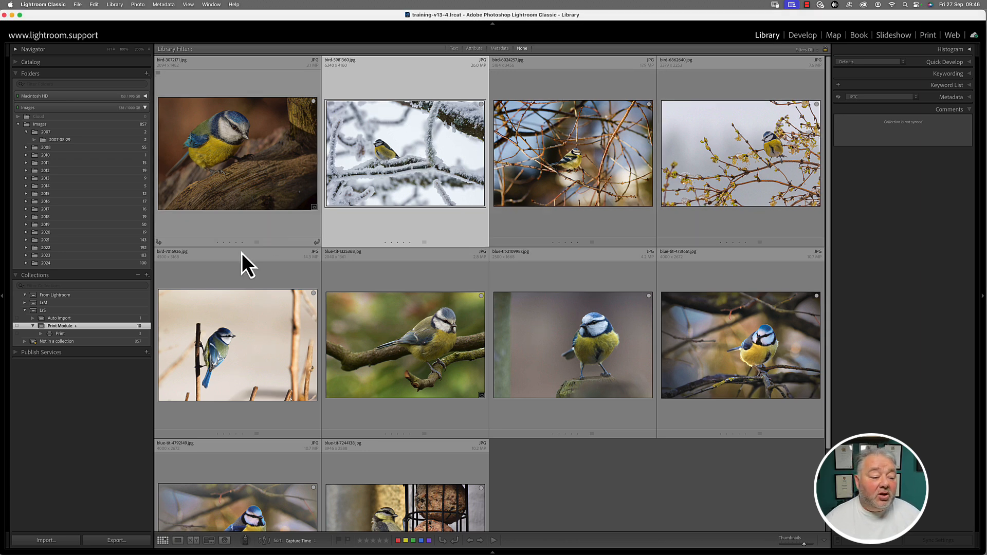
- Create a collection named "Draft" outside any collection set, without including the selected photos
left_click(147, 276)
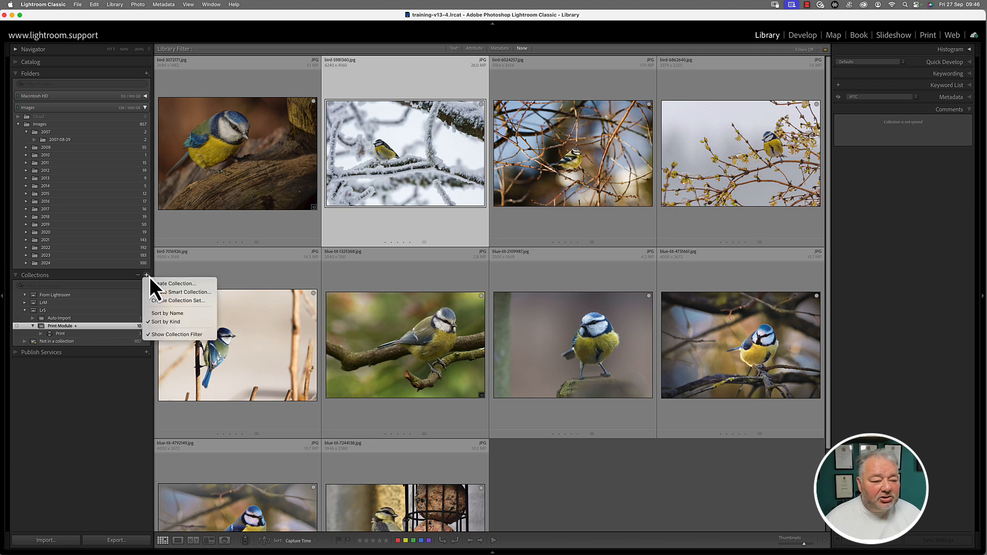
left_click(178, 284)
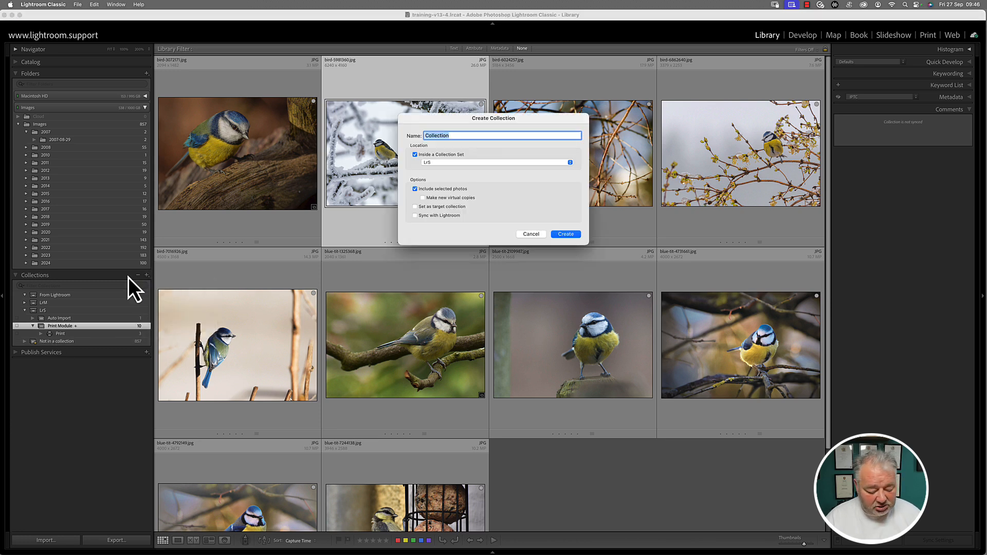
type("Draft")
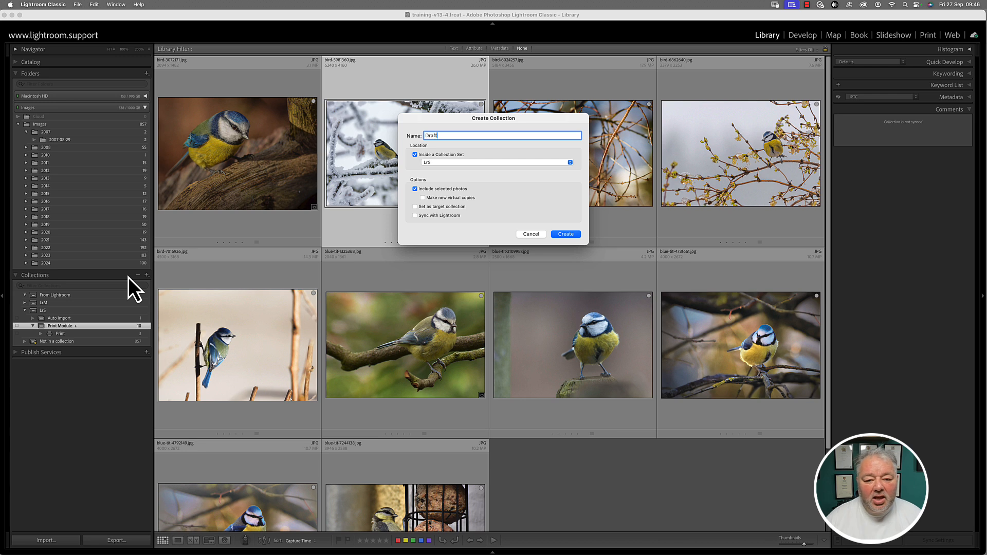
left_click(458, 189)
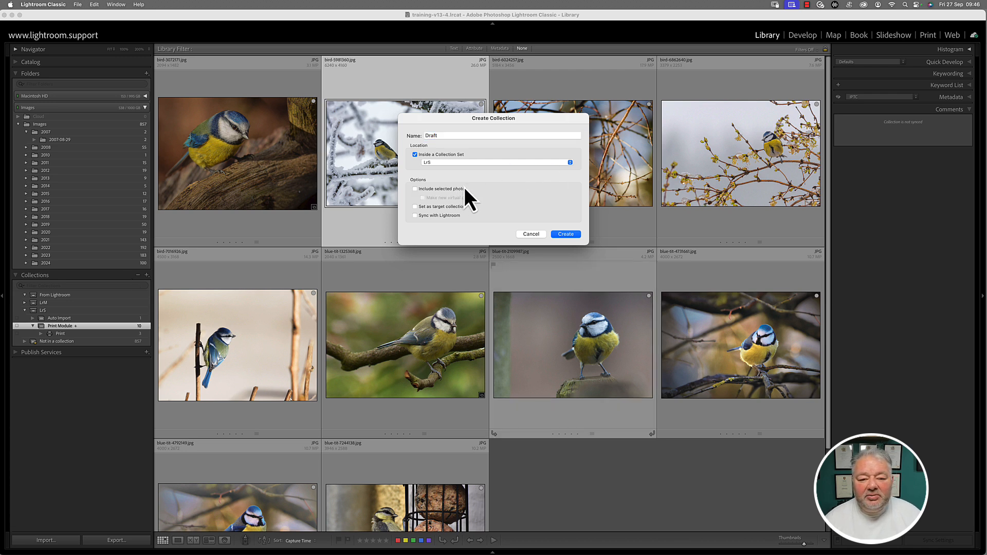
left_click(441, 155)
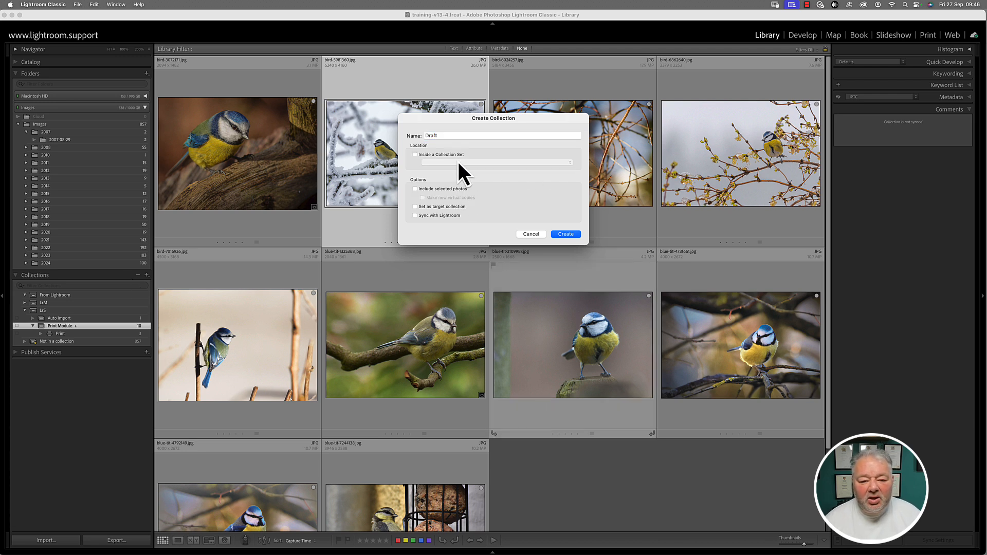
left_click(558, 236)
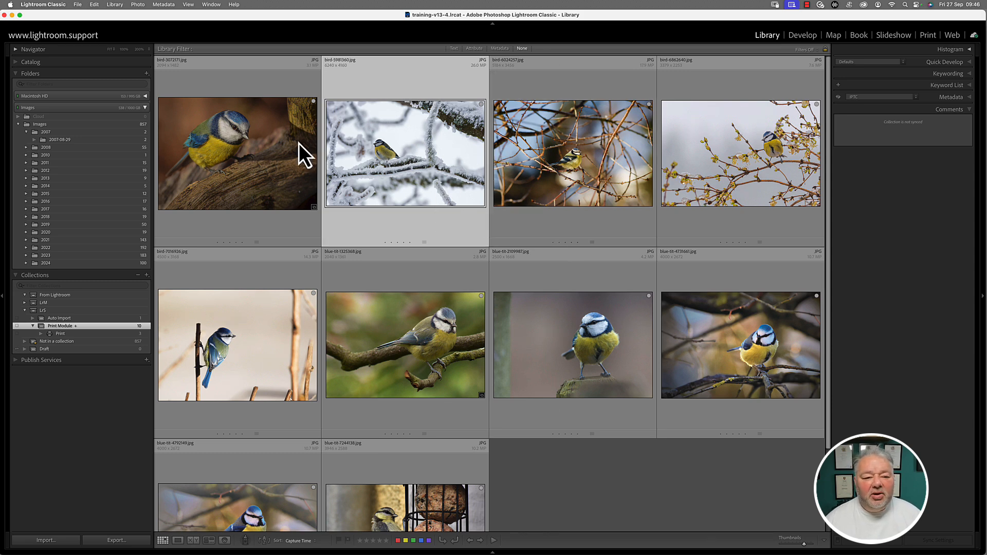
- Set up an export of the first eight photos in the grid, with renaming off and Add to This Catalog on
left_click(257, 152)
left_click(742, 335, "shift")
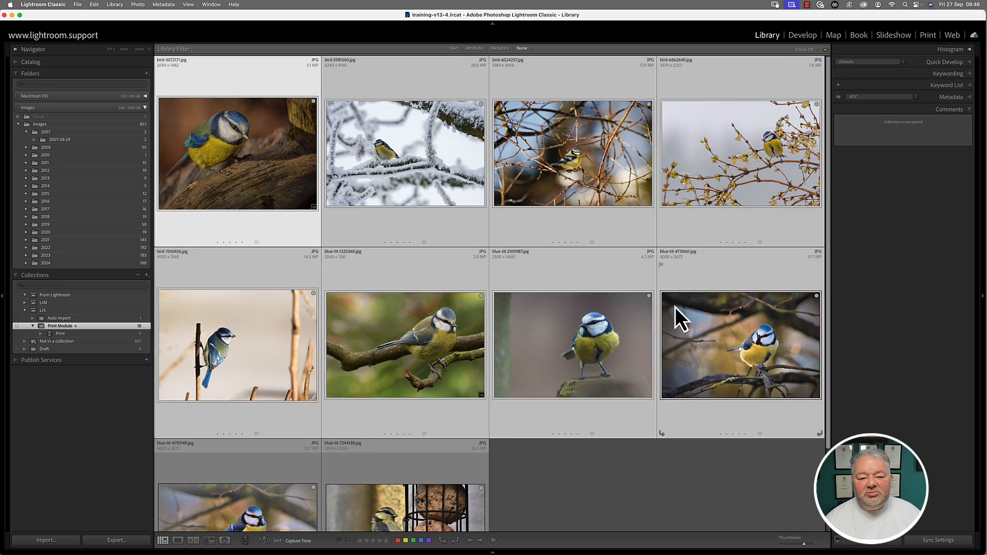
left_click(78, 5)
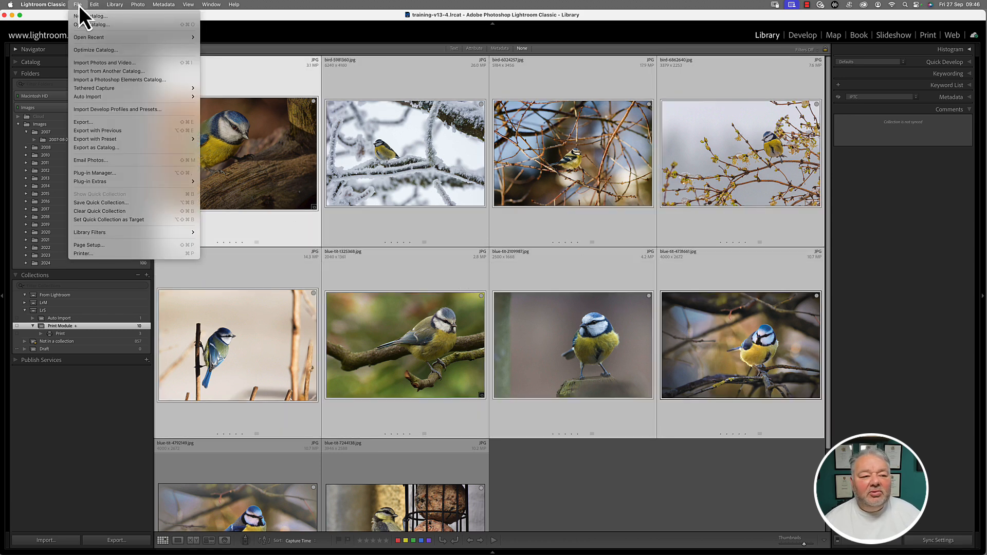
left_click(92, 122)
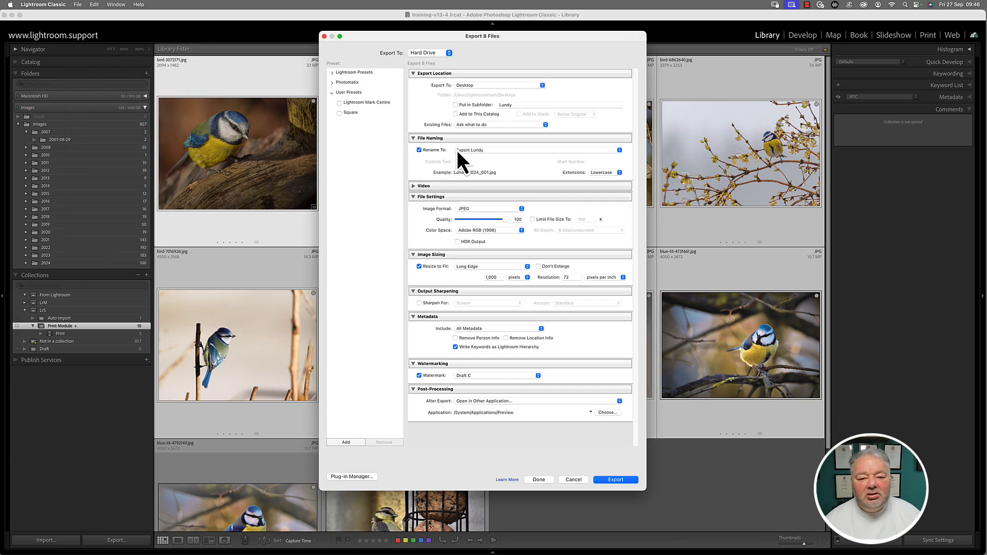
left_click(437, 151)
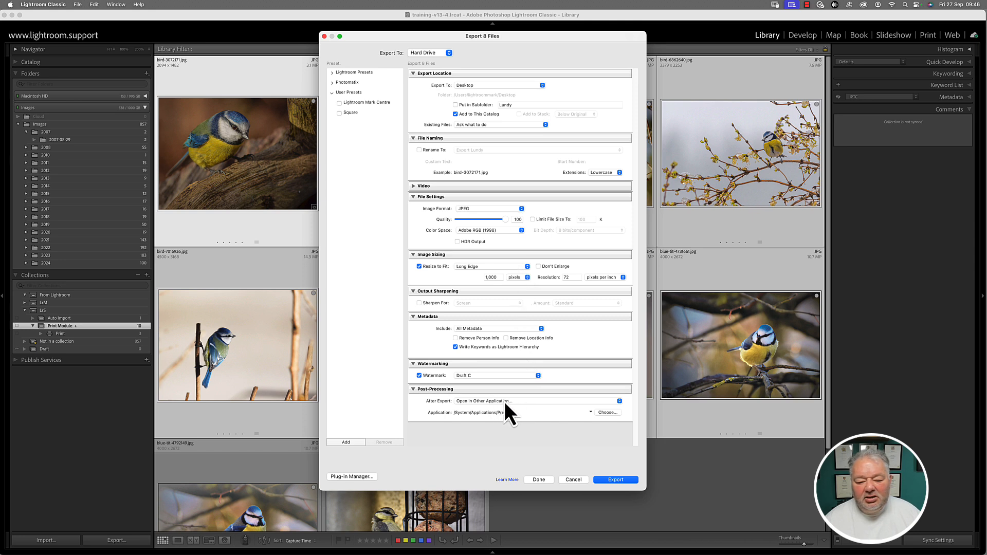
- Set the after-export action to Do nothing and export the eight photos
left_click(456, 404)
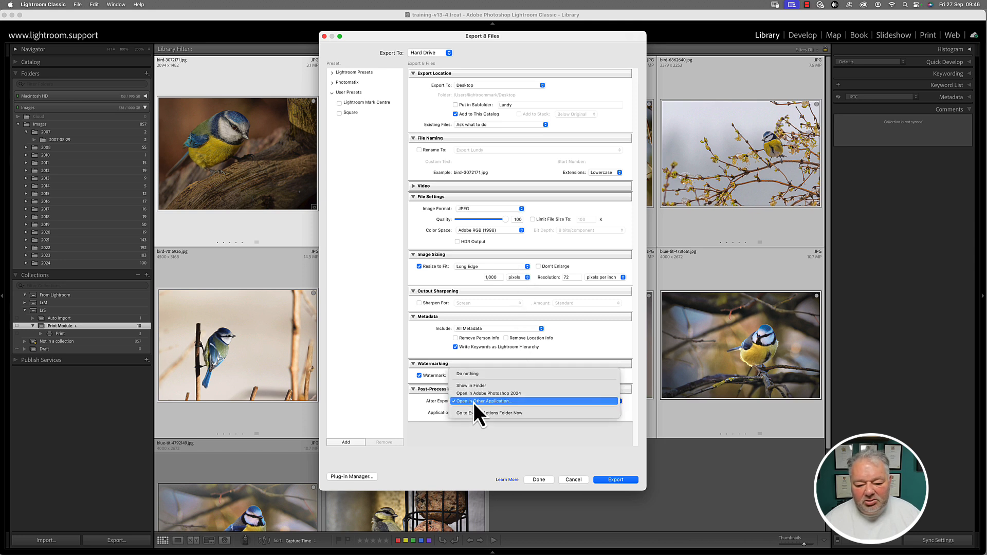
left_click(478, 374)
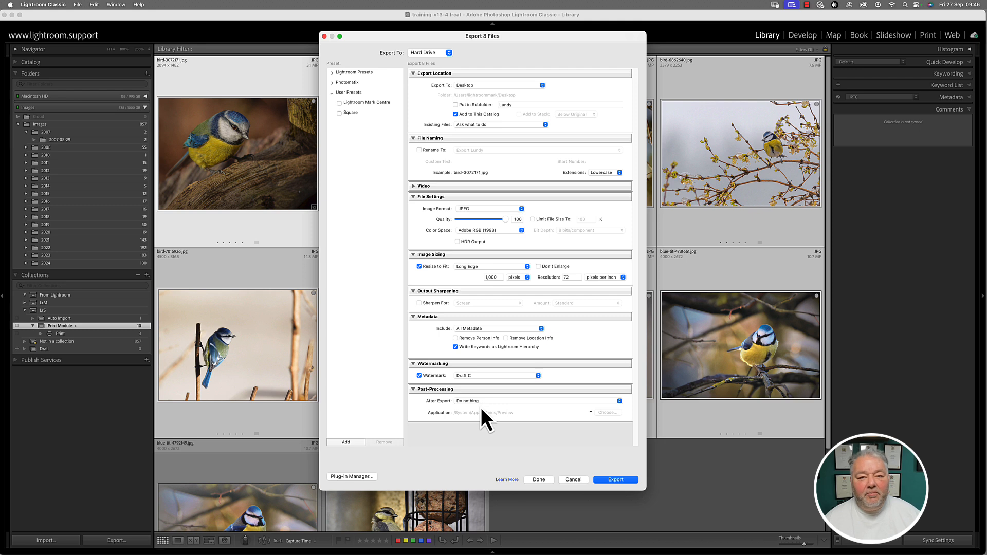
left_click(616, 479)
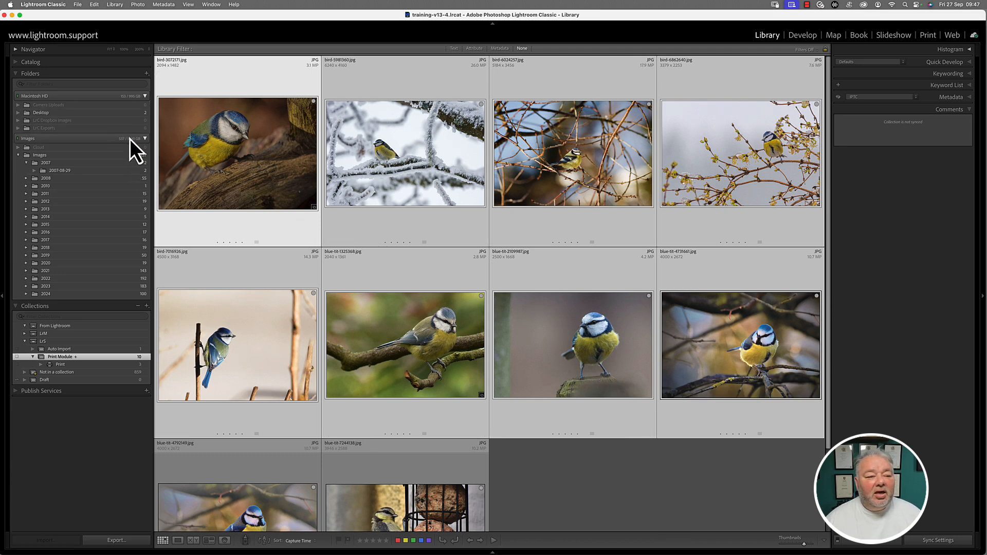
- Add all the DRAFT-watermarked photos from the Desktop folder to the Draft collection
left_click(136, 113)
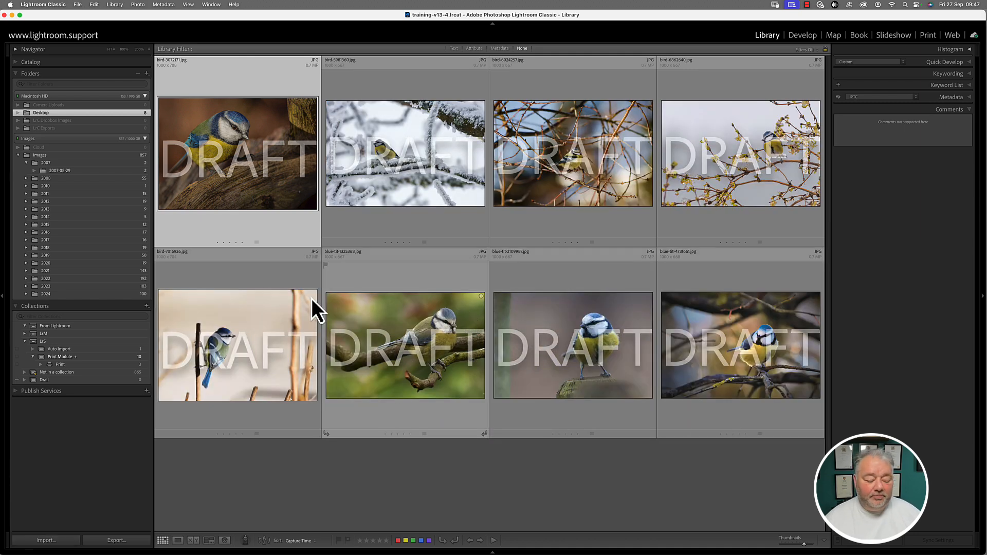
key("super+a")
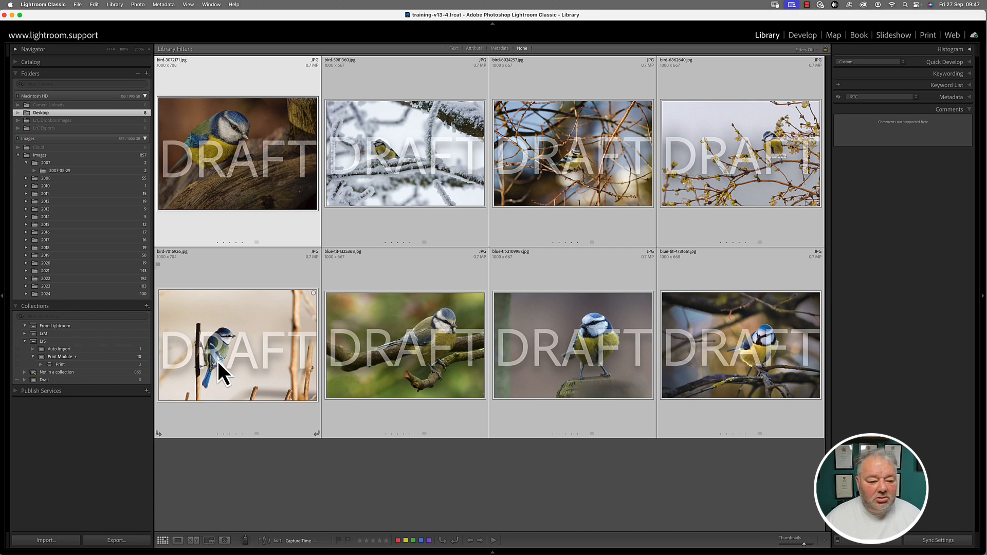
left_click_drag(217, 362, 122, 382)
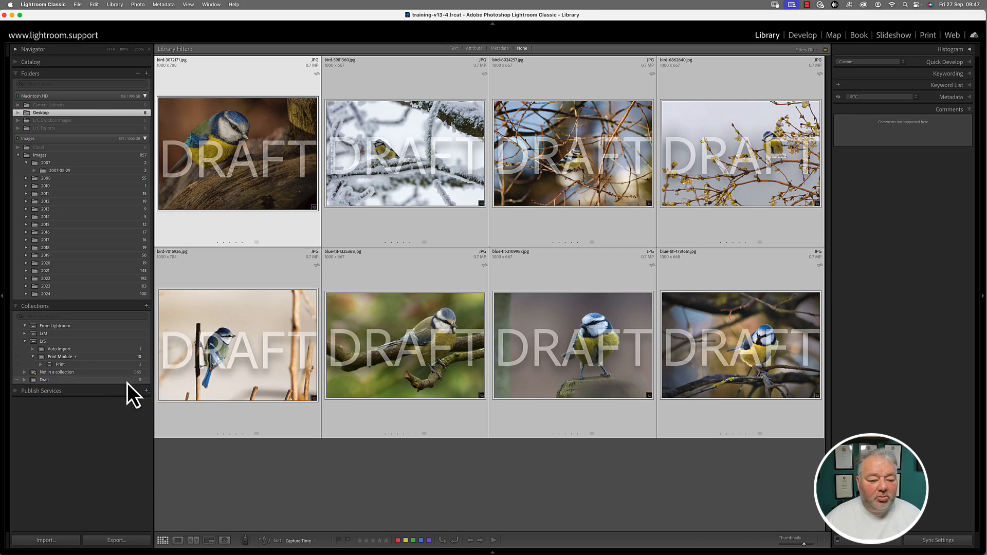
- Make the Draft collection public and open its share link in Chrome
left_click(128, 381)
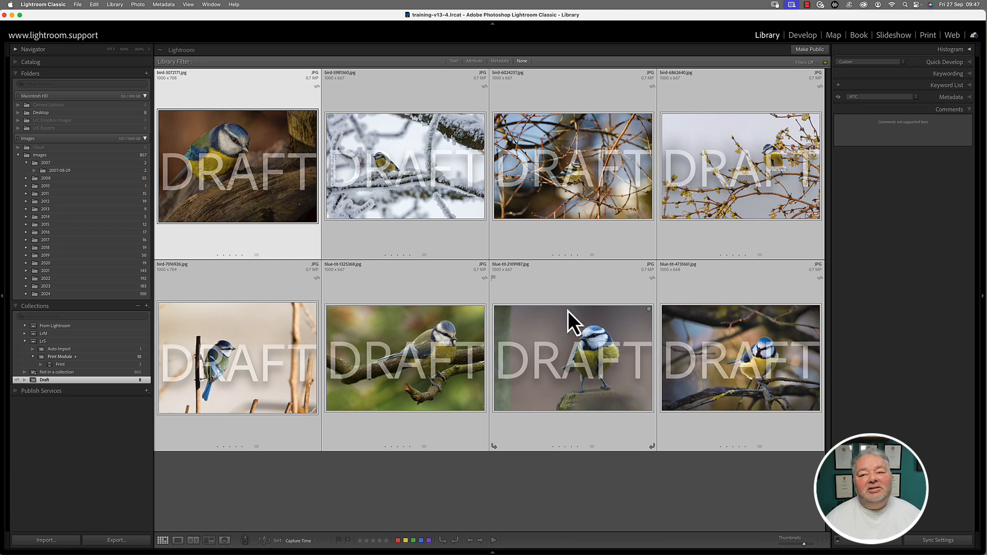
left_click(815, 51)
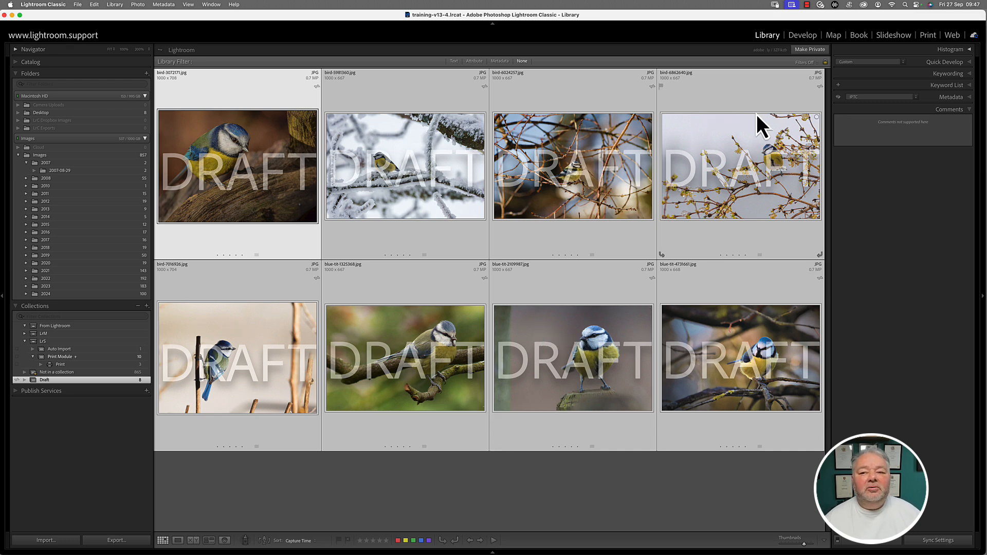
left_click(770, 53)
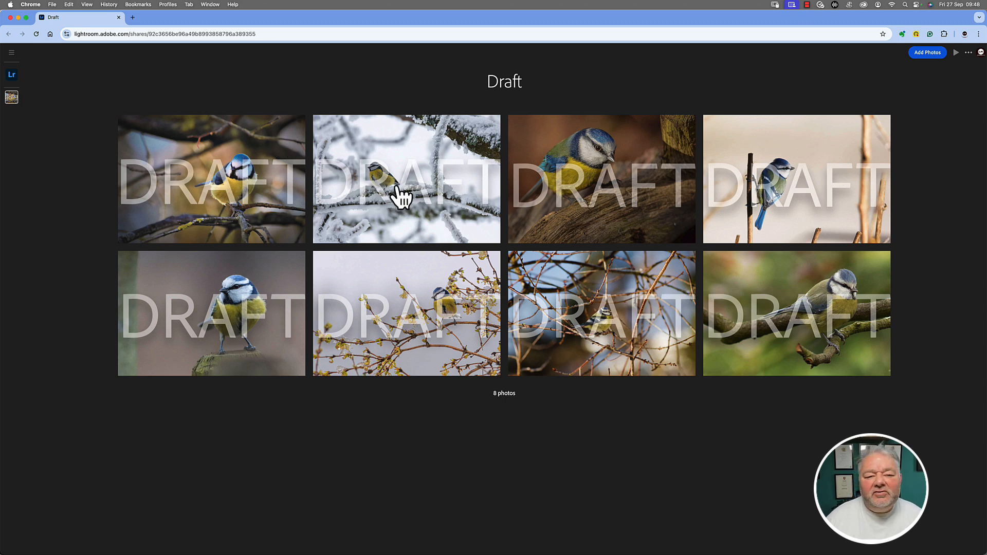
- Post the comment "love this image" on the first photo of the shared Draft album and return to the collection in Lightroom Classic
left_click(240, 190)
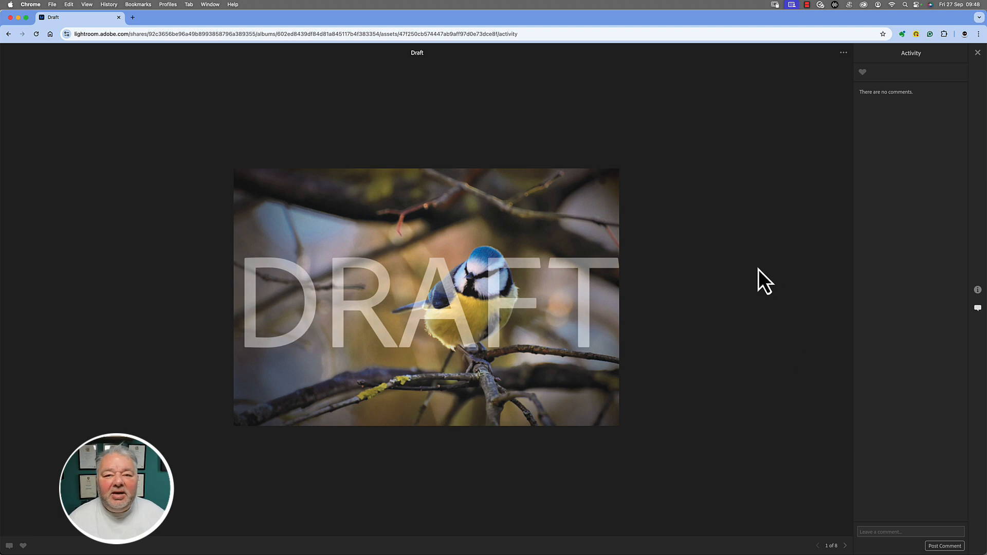
left_click(898, 532)
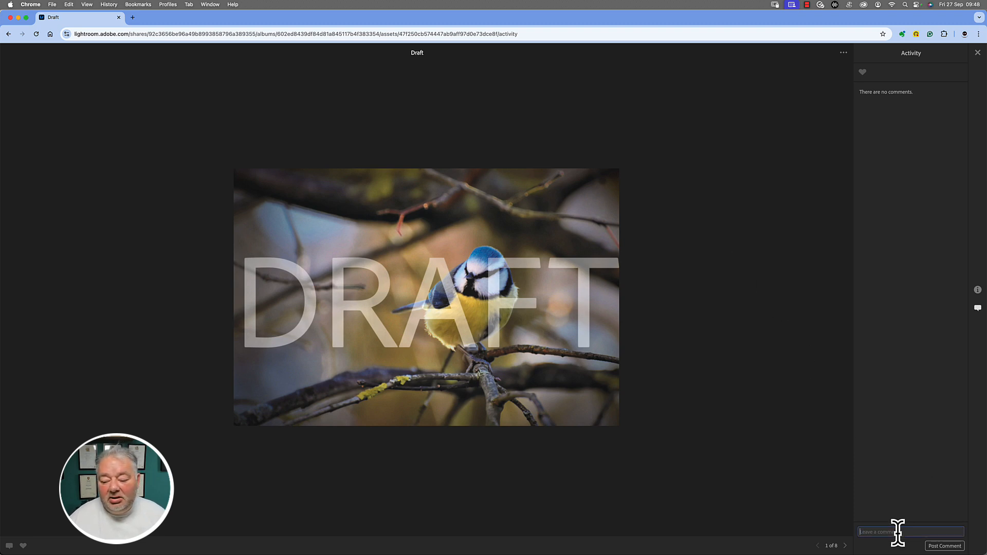
type("love")
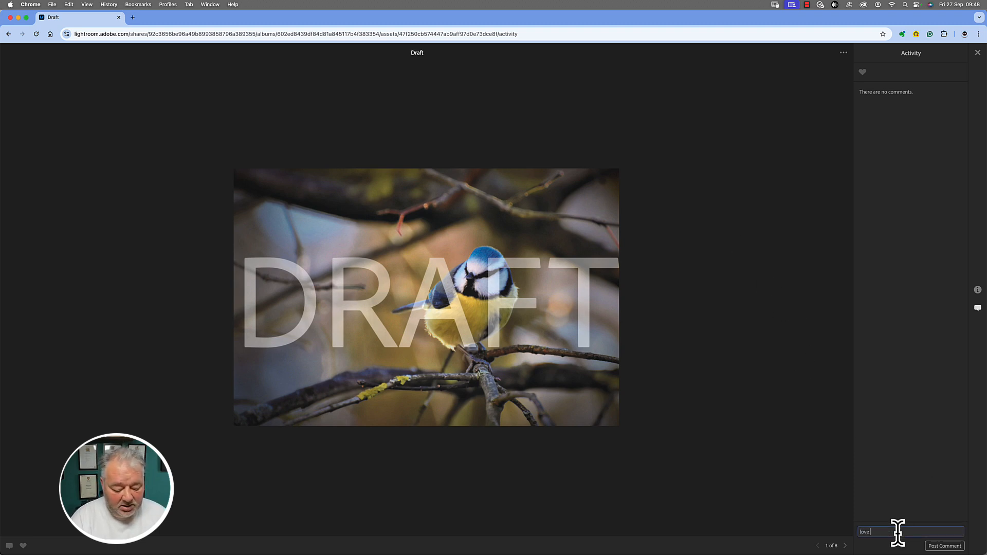
type(" this image")
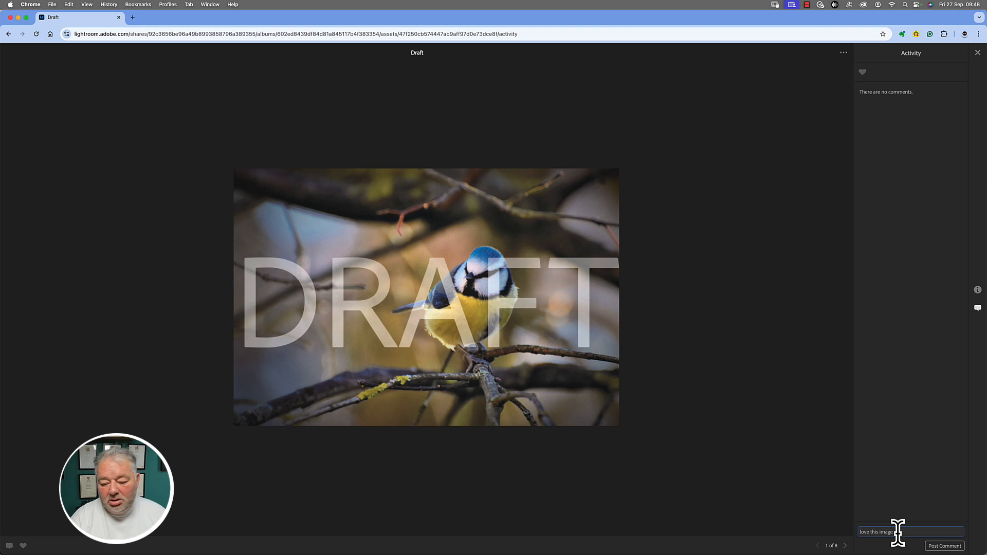
key("Return")
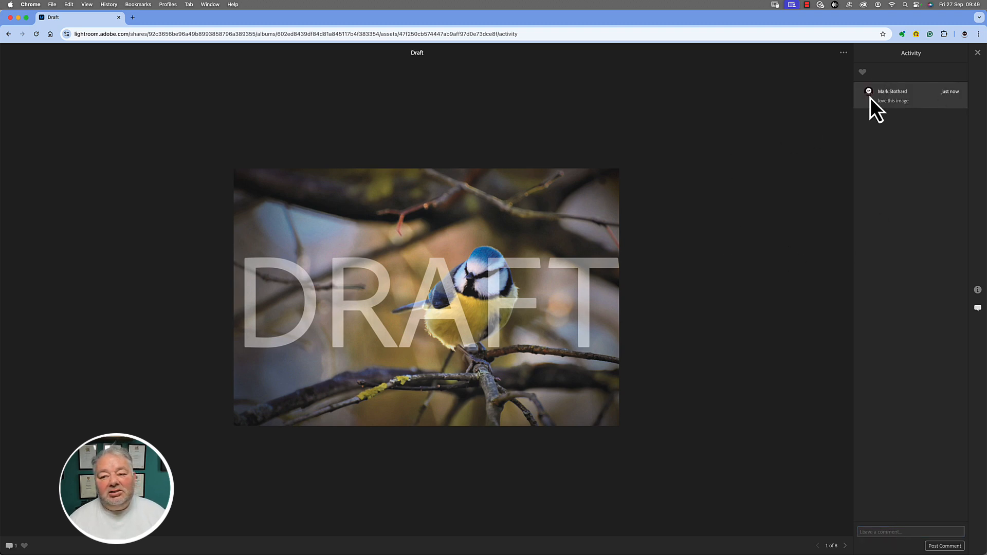
left_click(18, 19)
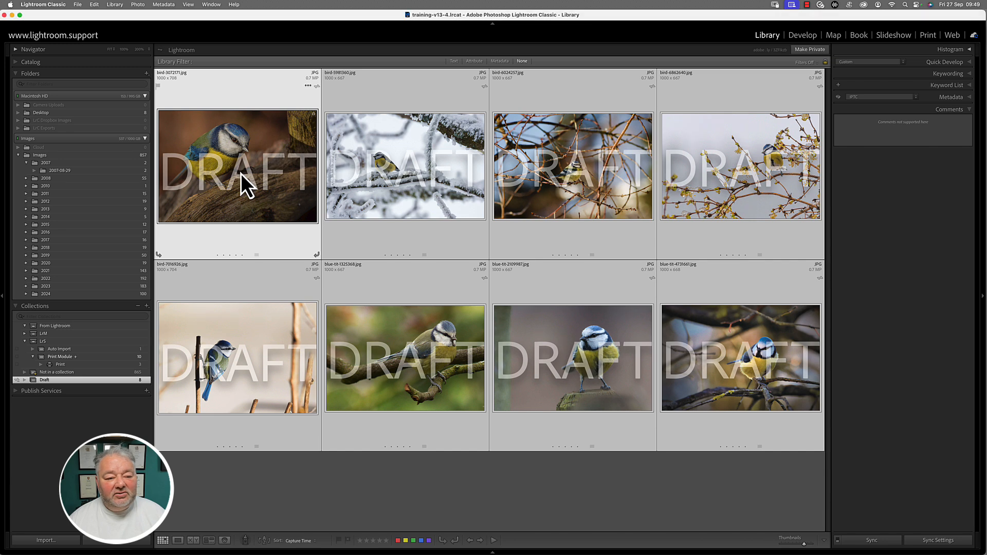
left_click(243, 169)
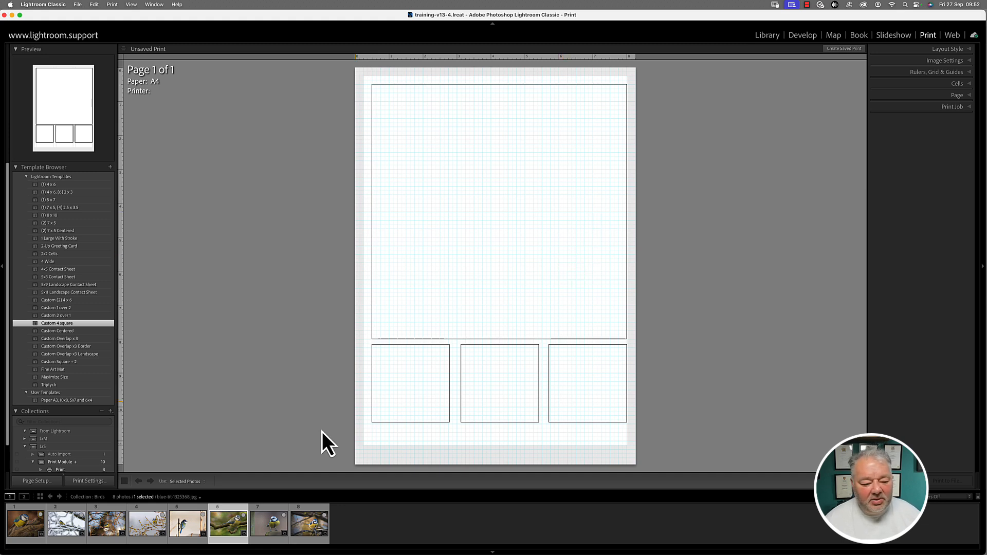
- Fill the large cell with the sixth photo and the three small cells, left to right, with the fifth, fourth and third photos
left_click_drag(225, 522, 422, 298)
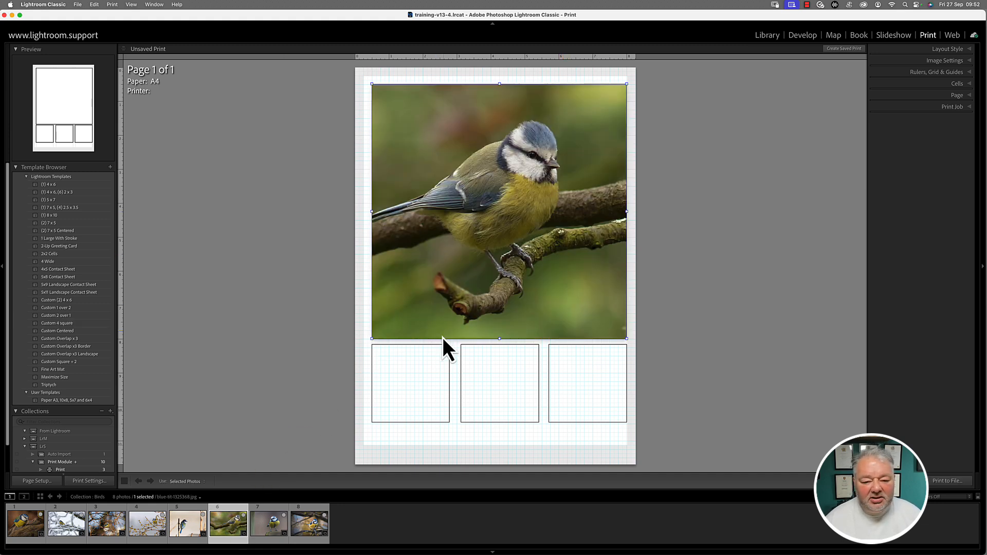
left_click_drag(196, 534, 412, 386)
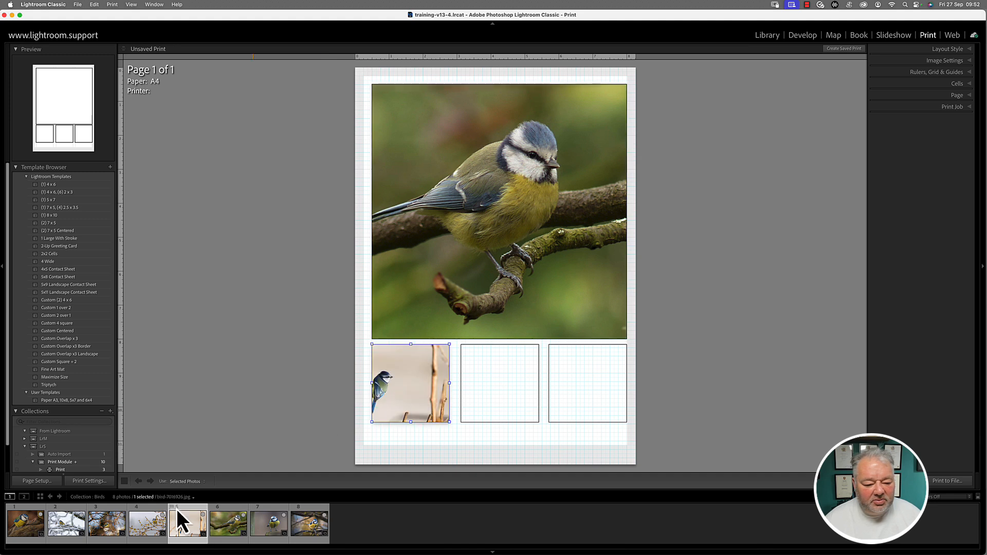
left_click_drag(163, 522, 509, 390)
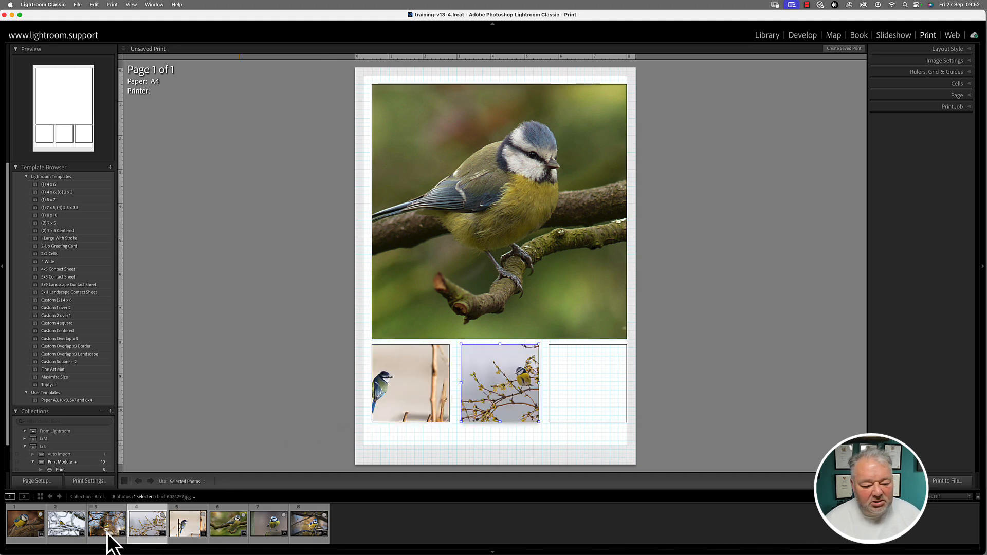
left_click_drag(110, 539, 612, 372)
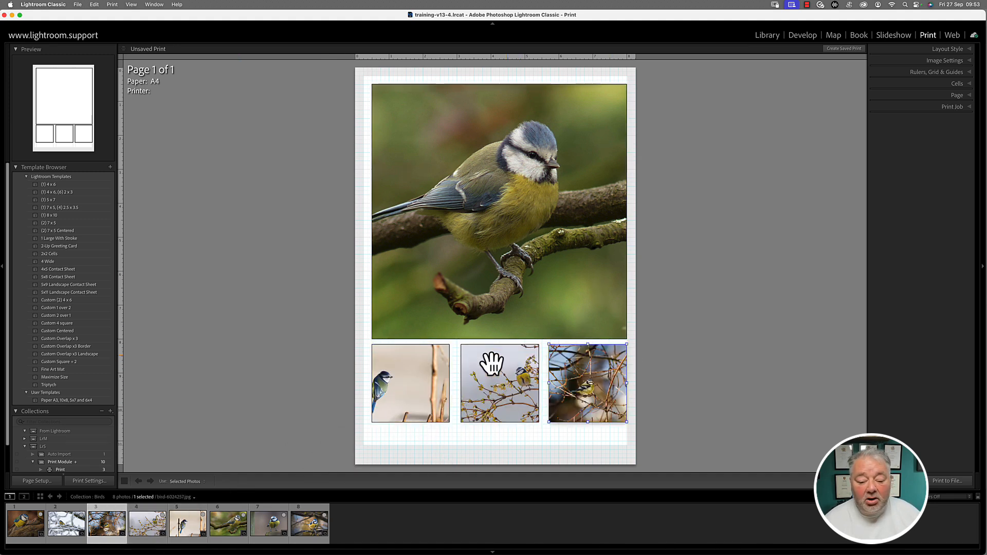
- Reposition the photos inside the three small cells so each bird sits nearer the middle of its frame
left_click_drag(408, 400, 443, 394)
left_click(522, 399)
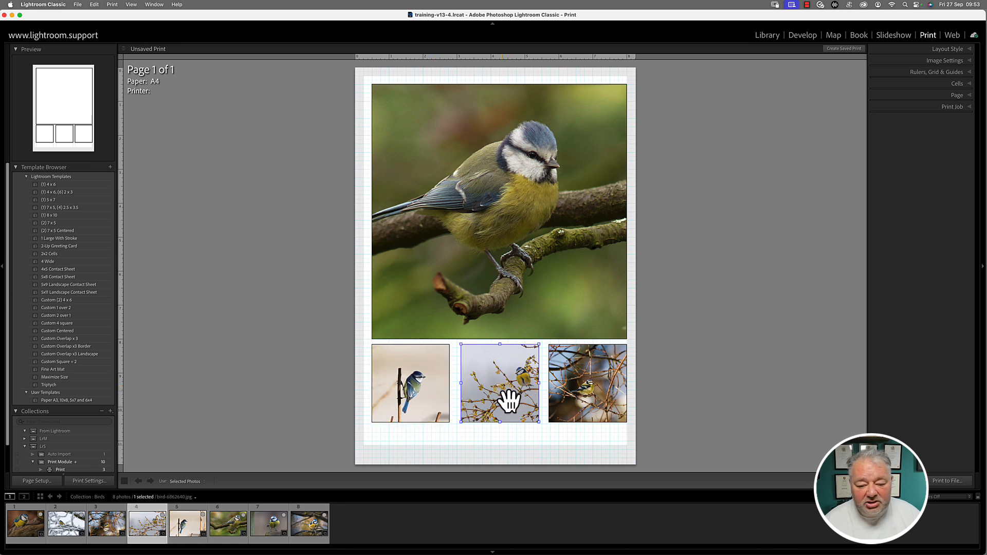
left_click_drag(515, 396, 498, 396)
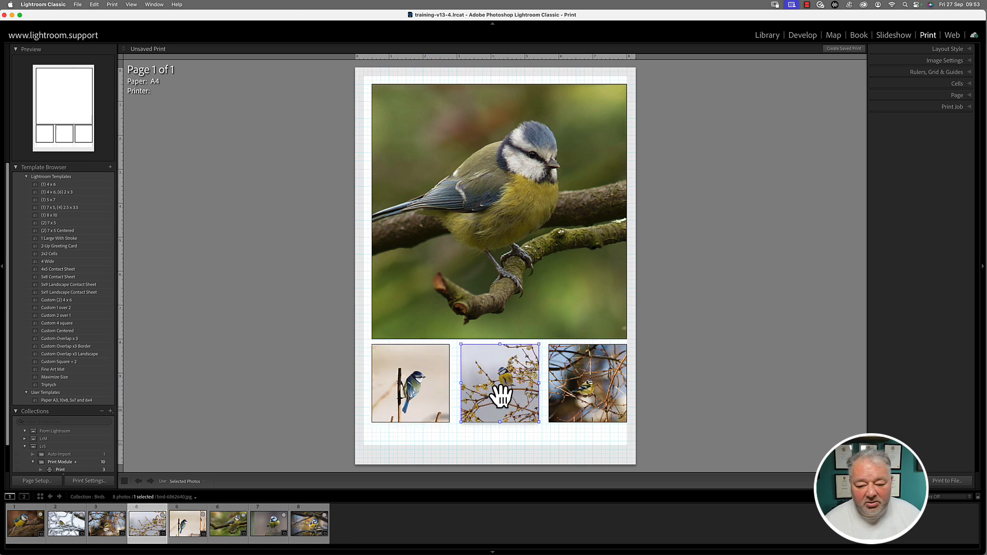
left_click(602, 396)
left_click_drag(604, 399, 604, 401)
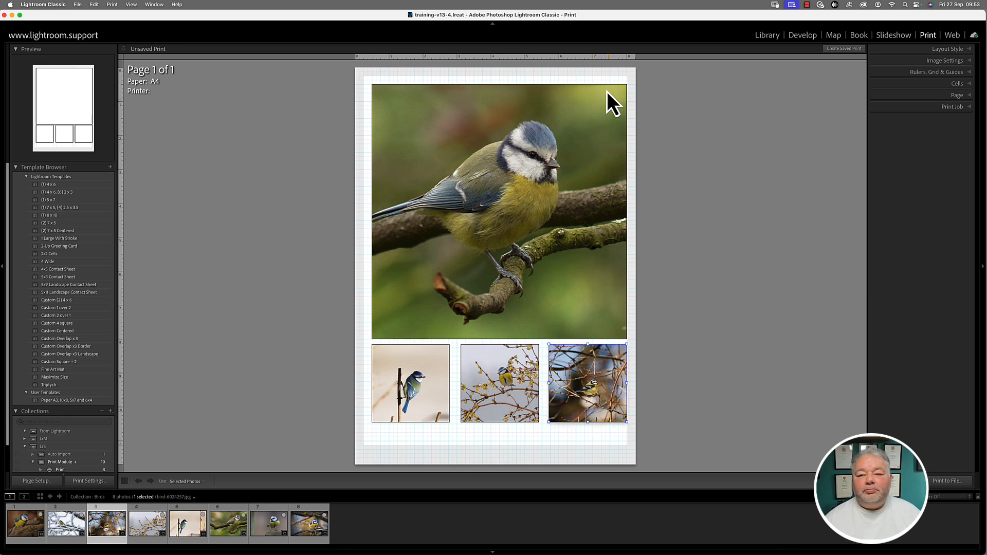
- Turn on watermarking for the print page and choose the Draft C watermark
left_click(960, 95)
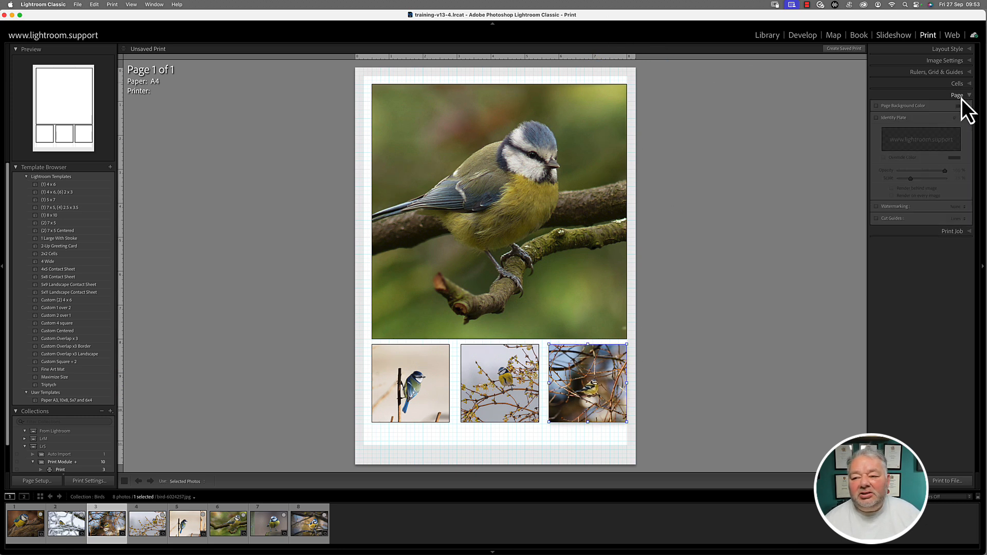
left_click(893, 209)
left_click(956, 207)
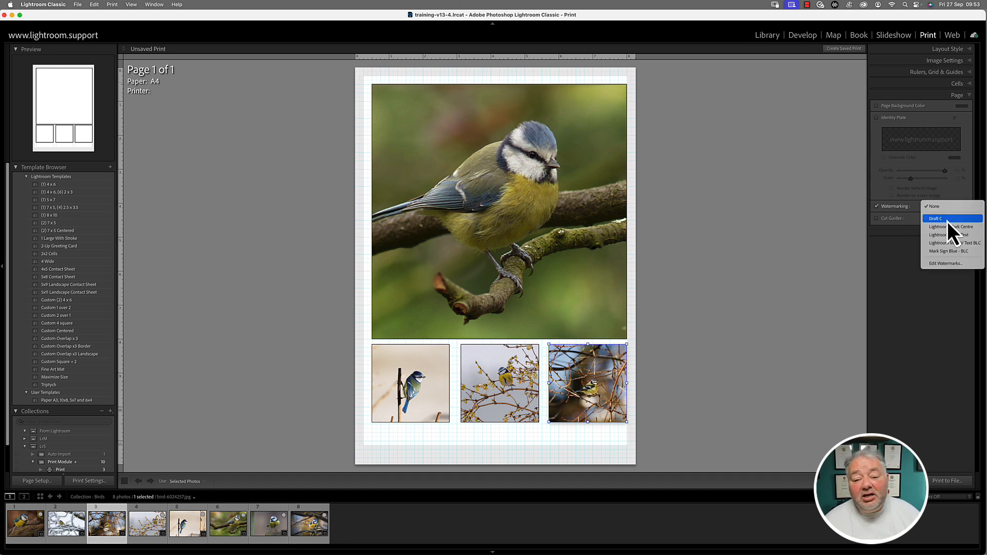
left_click(947, 219)
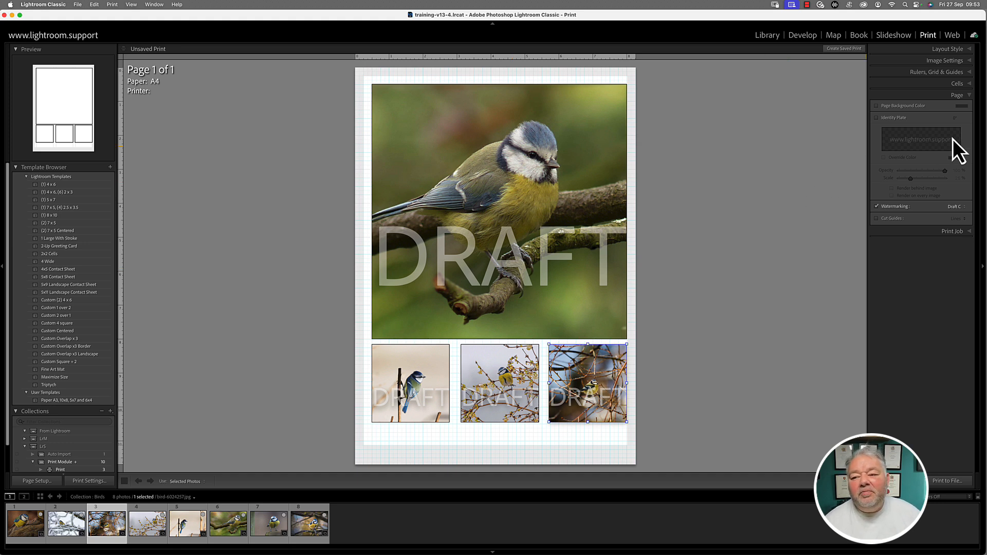
left_click(895, 118)
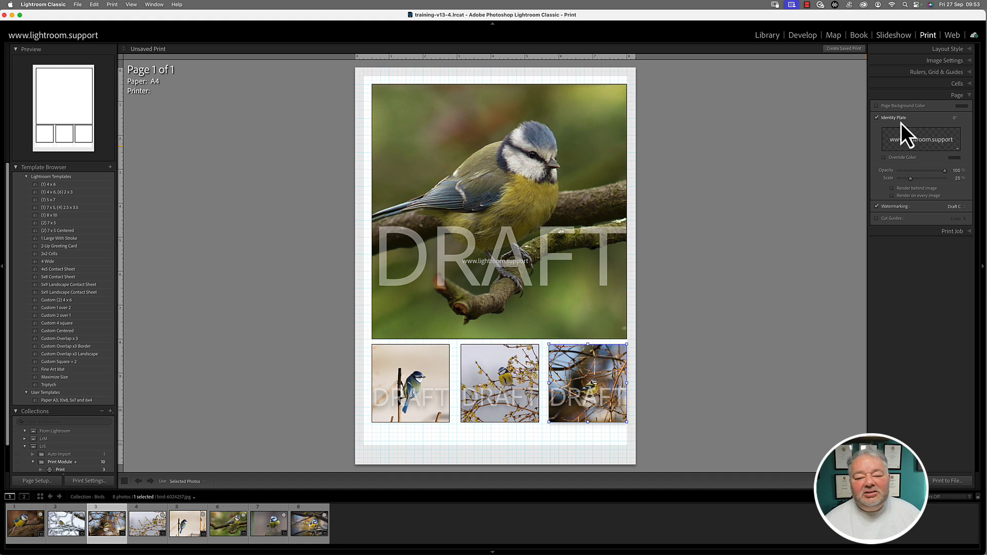
left_click_drag(495, 262, 414, 439)
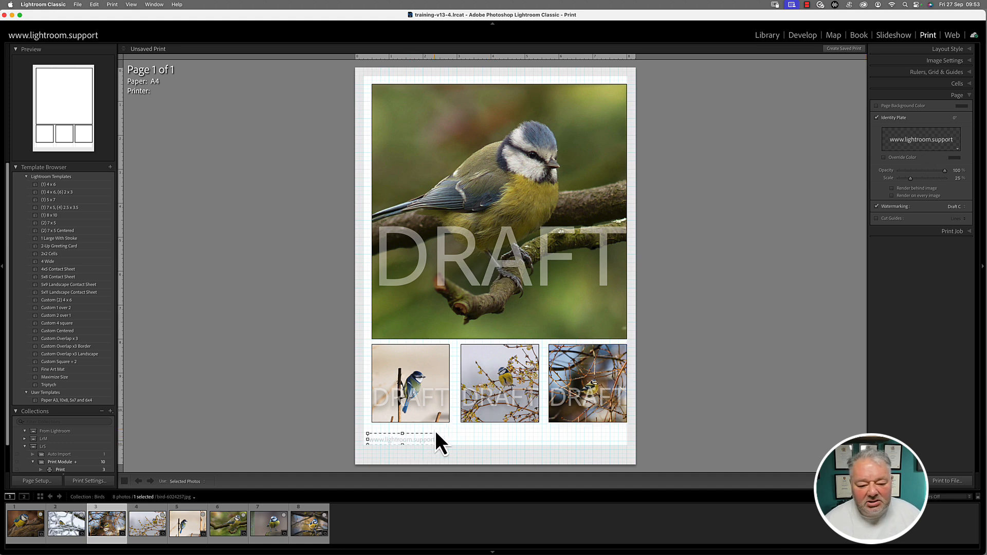
left_click(436, 434)
left_click(430, 443)
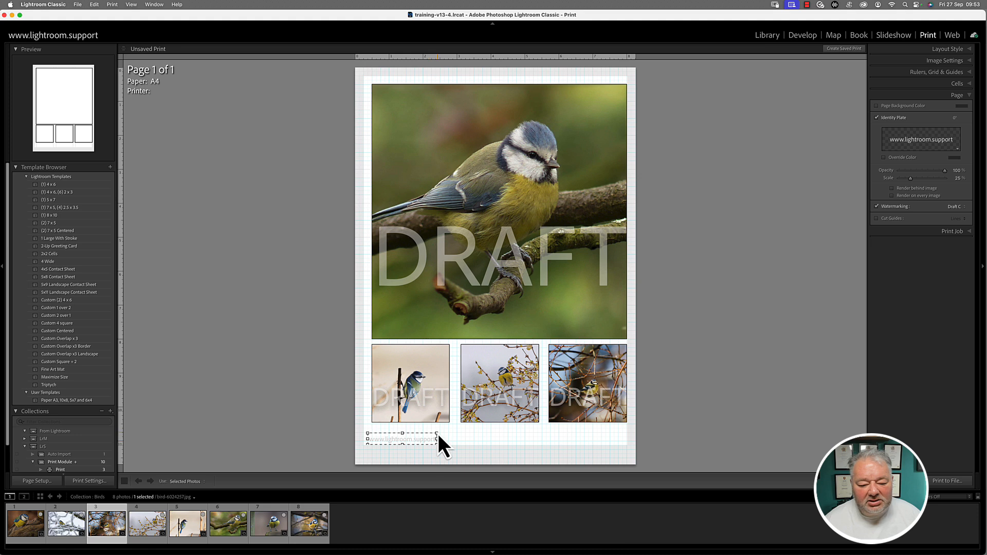
double_click(438, 436)
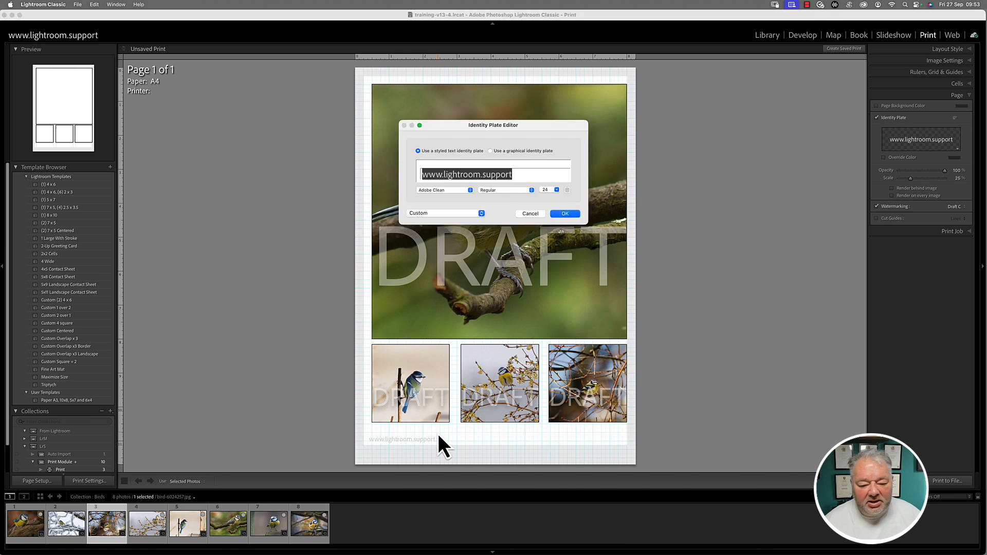
left_click(531, 213)
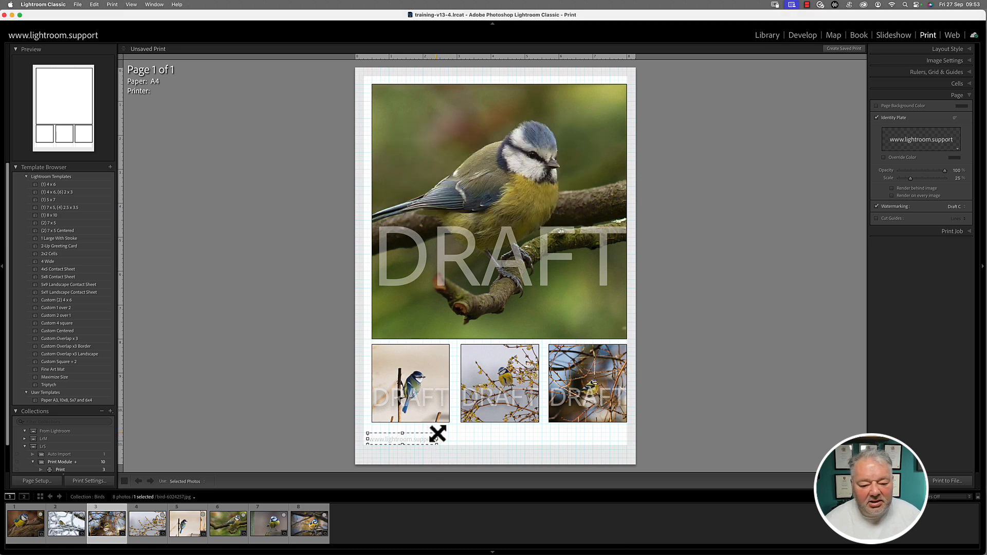
- Enlarge the identity plate to about 46% scale and nudge it slightly toward the page's left edge
left_click_drag(438, 434, 494, 400)
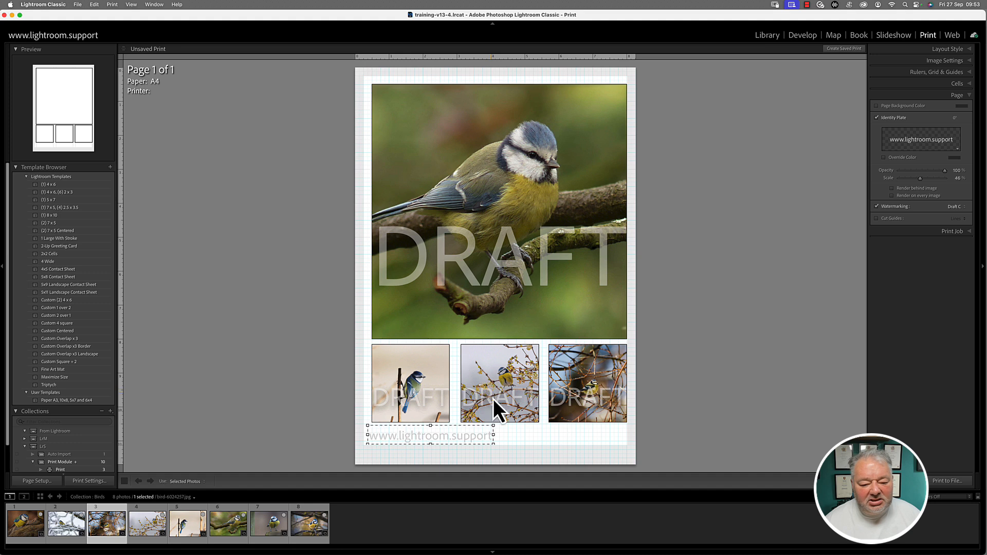
left_click_drag(457, 436, 455, 436)
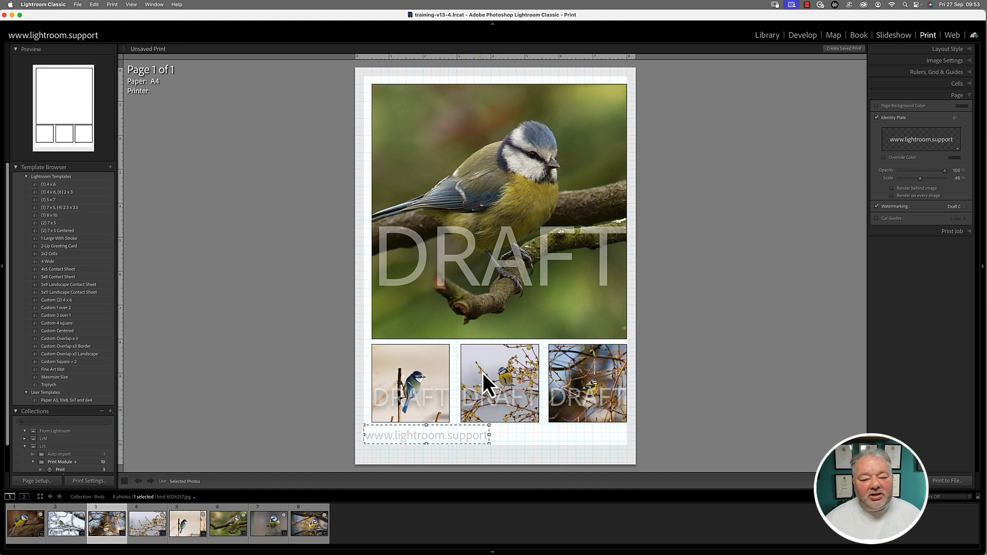